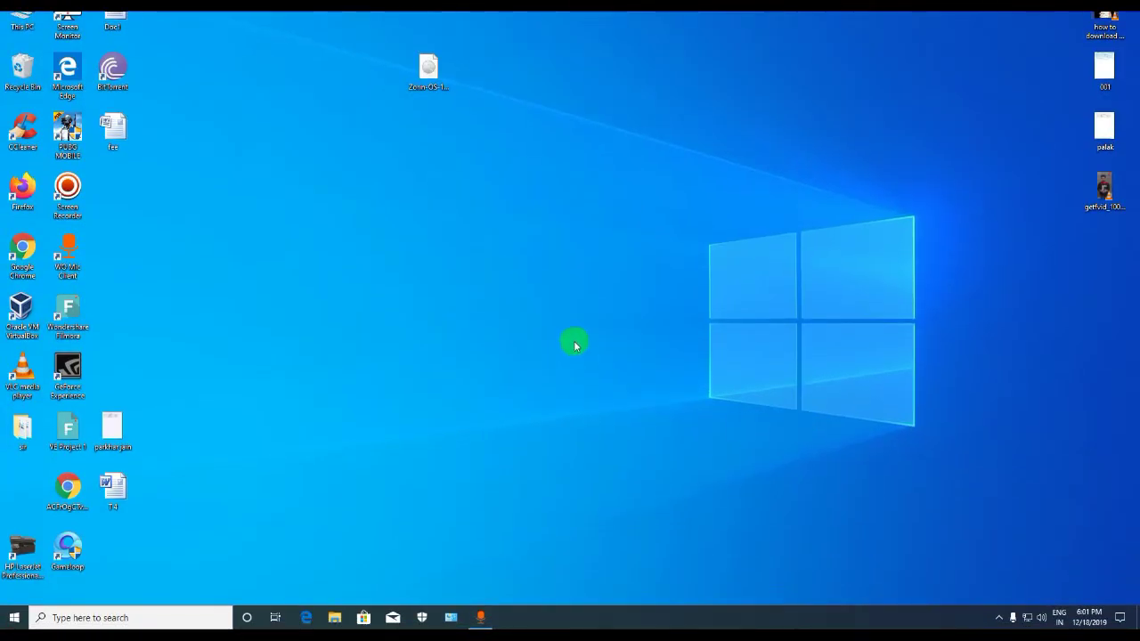
Refresh the Windows desktop twice and launch Google Chrome
{"action": "right_click", "coordinate": [528, 237]}
{"action": "left_click", "coordinate": [556, 281]}
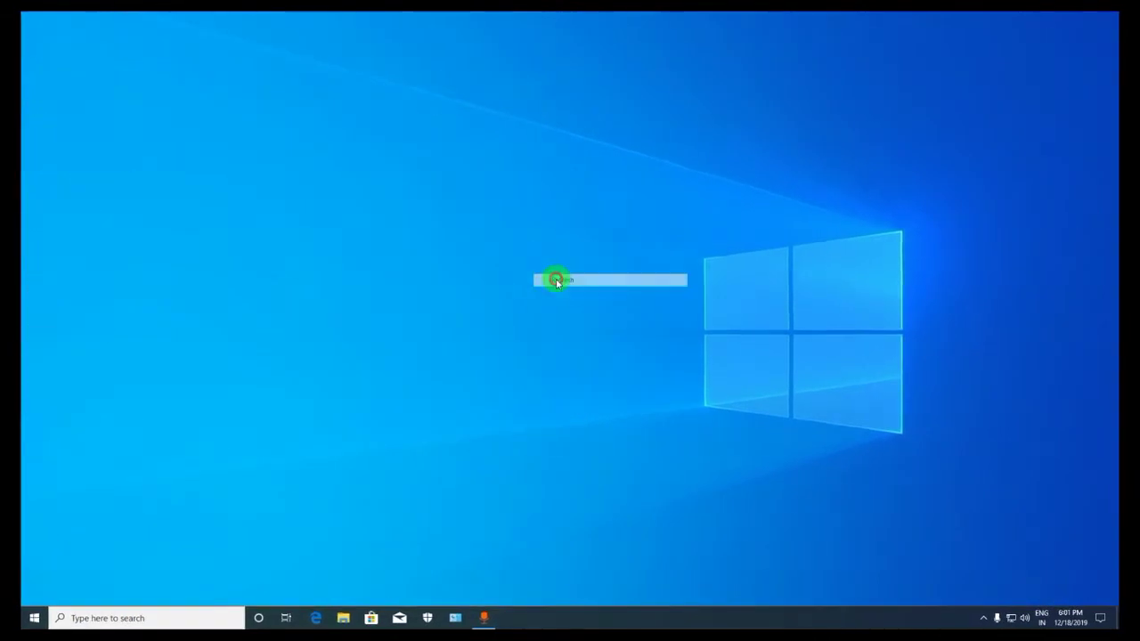
{"action": "right_click", "coordinate": [397, 272]}
{"action": "left_click", "coordinate": [424, 308]}
{"action": "double_click", "coordinate": [44, 265]}
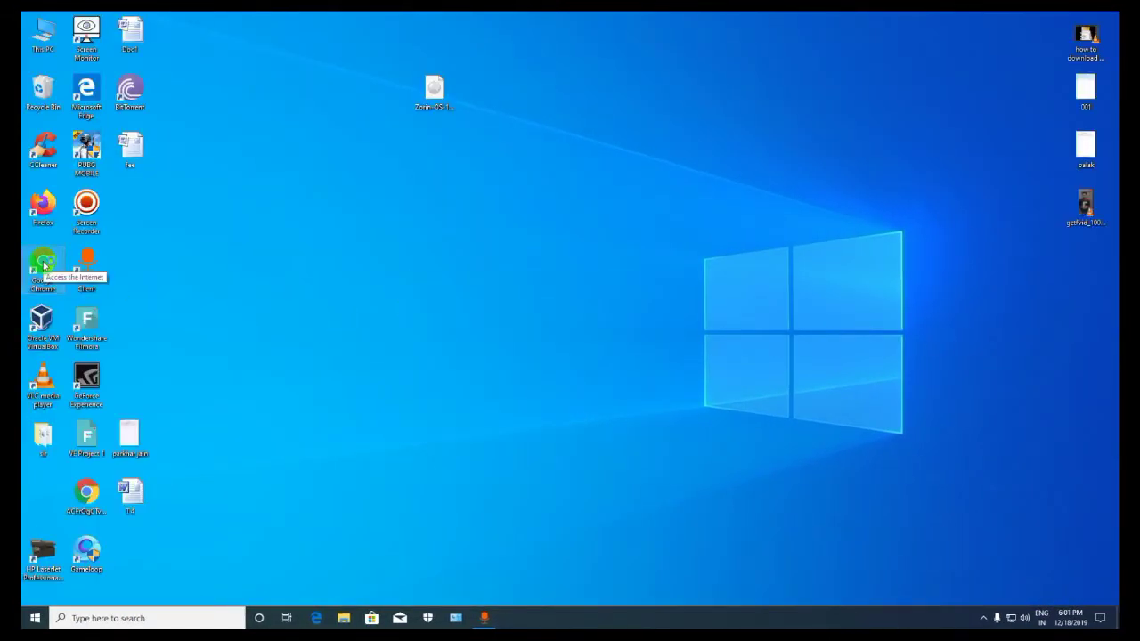
{"action": "double_click", "coordinate": [43, 265]}
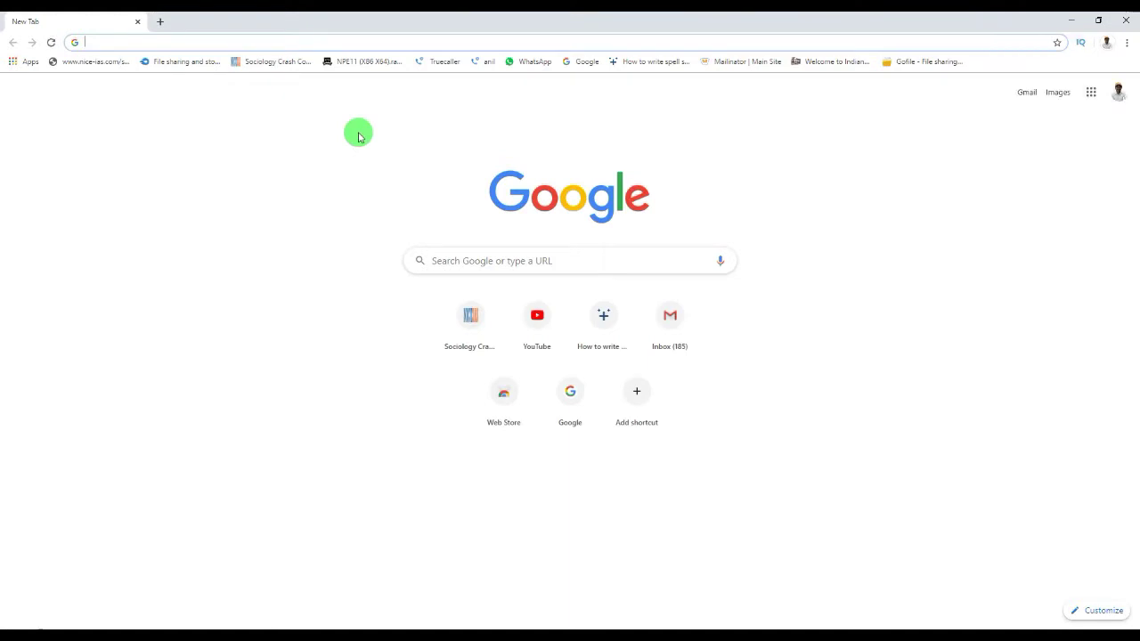
Go to google.com and search for 'zorin os download'
{"action": "type", "text": "goog"}
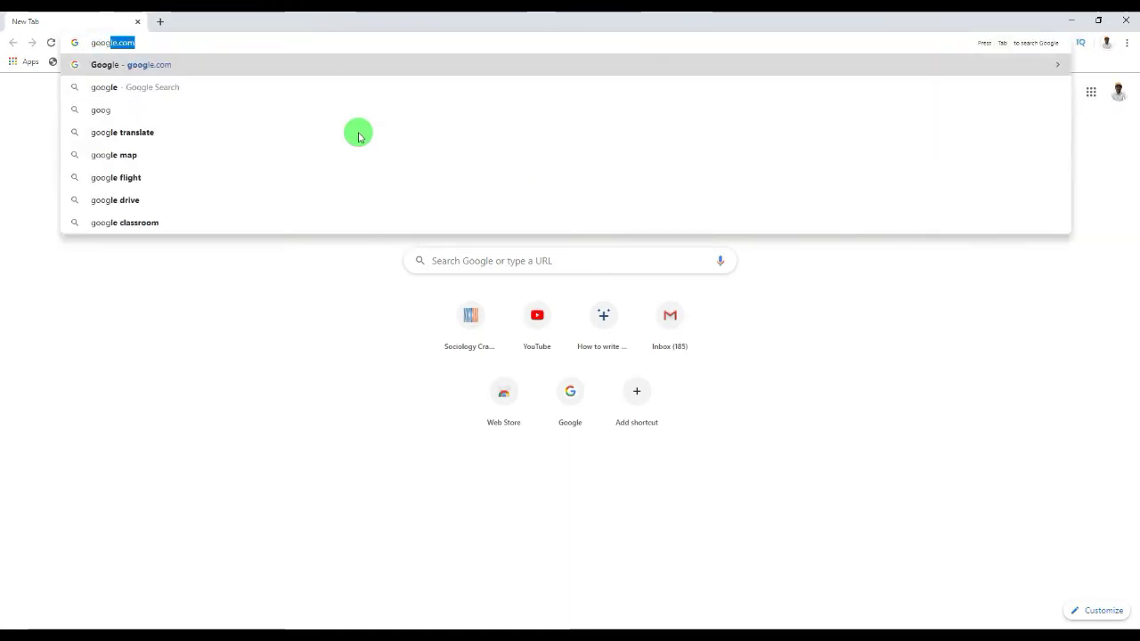
{"action": "type", "text": "le.co"}
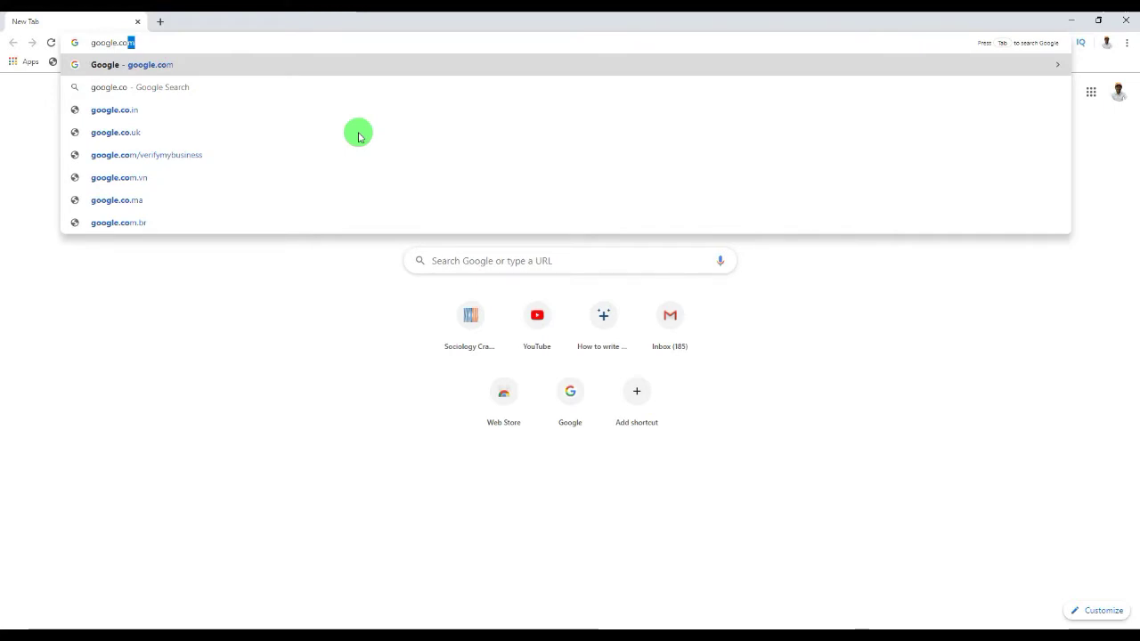
{"action": "key", "text": "Return"}
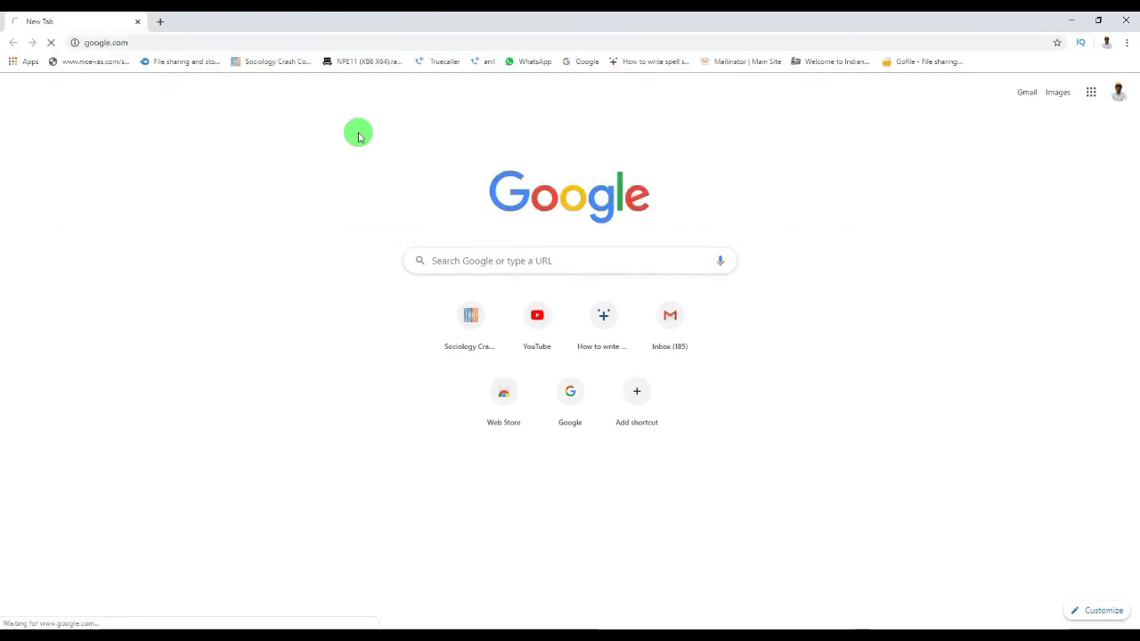
{"action": "left_click", "coordinate": [478, 272]}
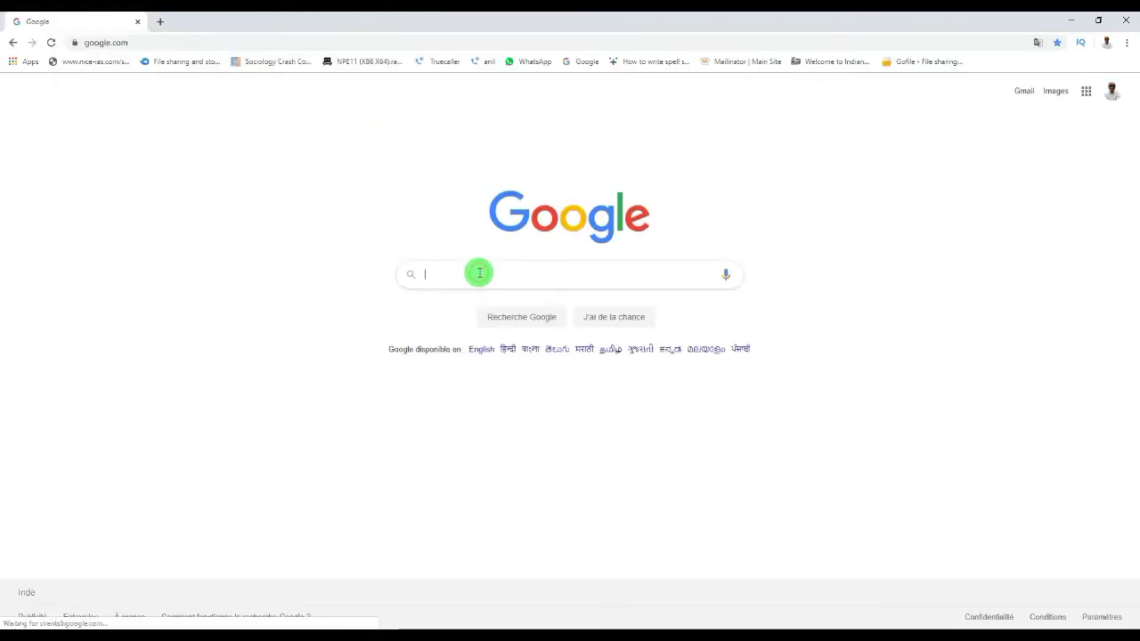
{"action": "type", "text": "zori"}
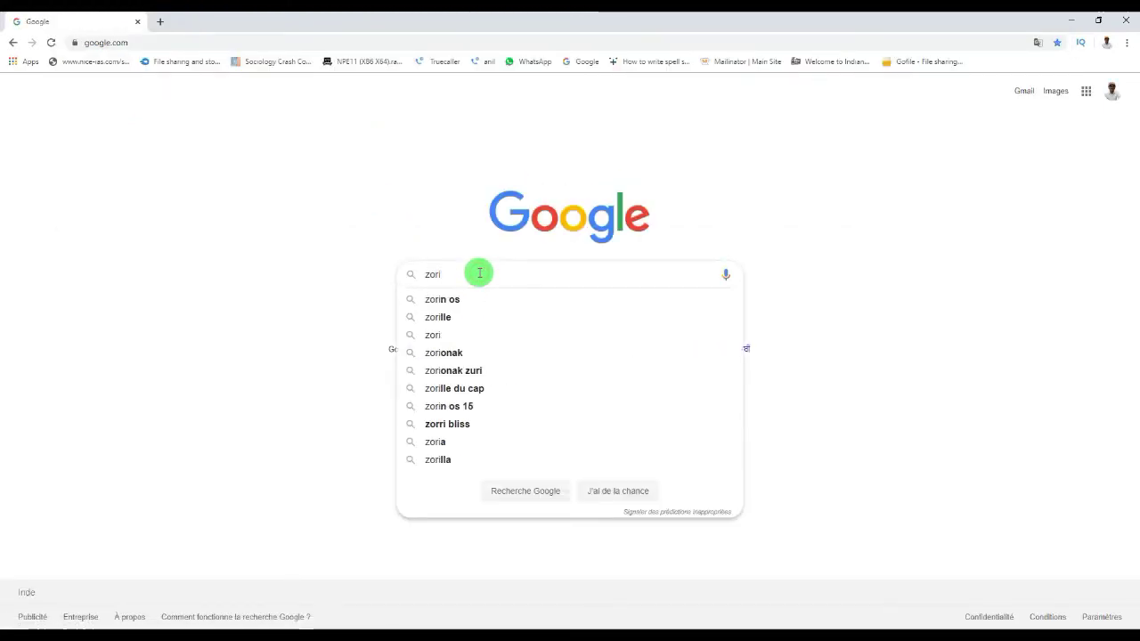
{"action": "key", "text": "Down"}
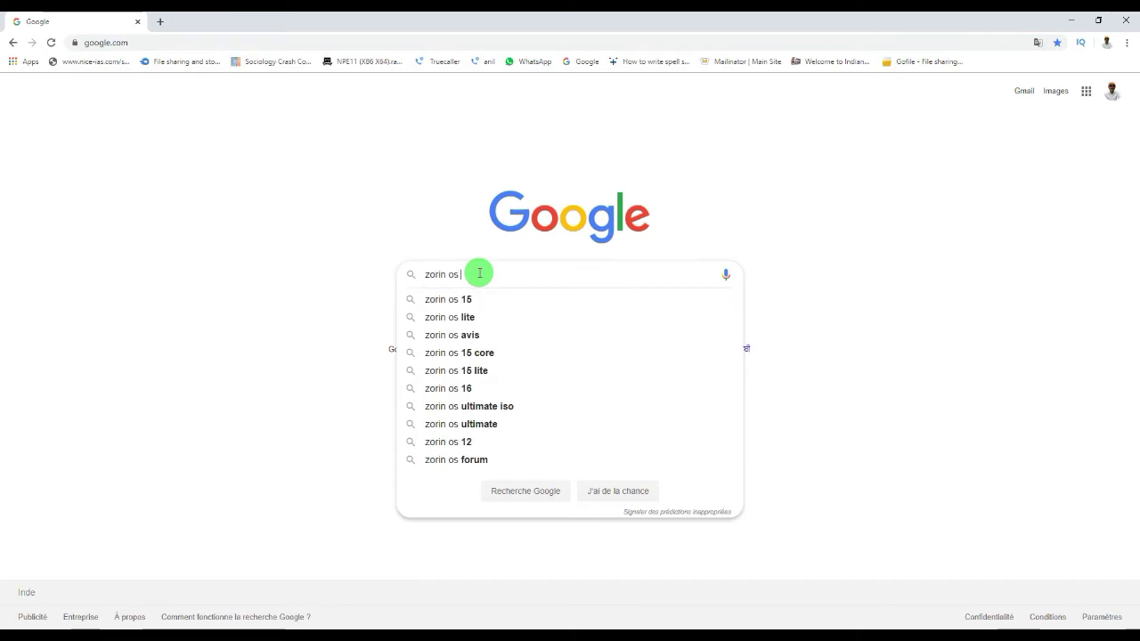
{"action": "type", "text": "dow"}
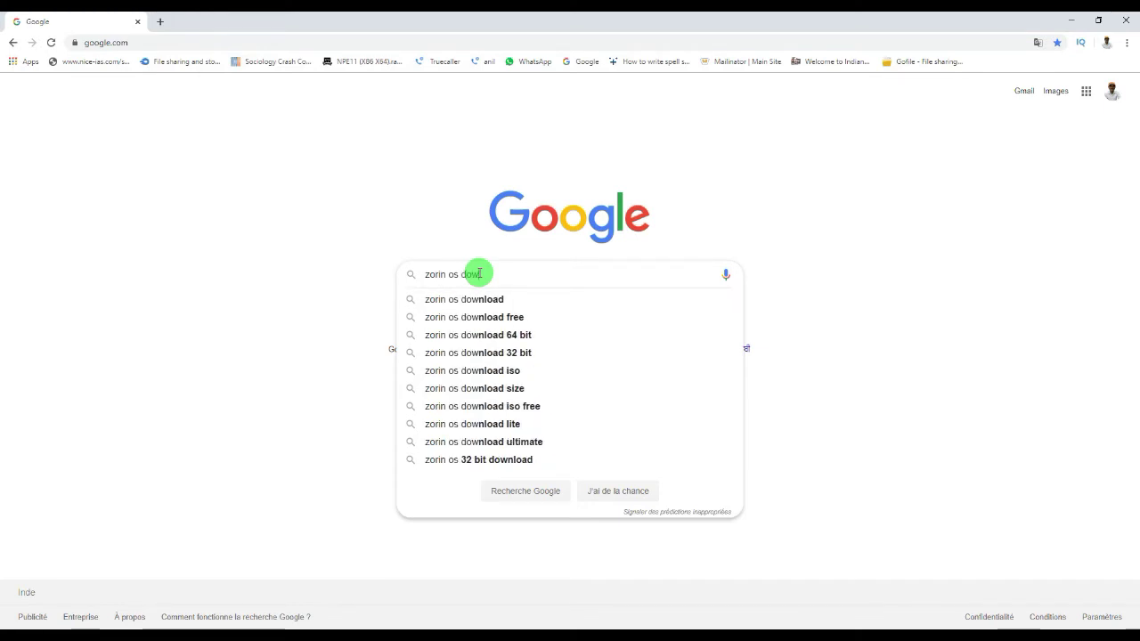
{"action": "key", "text": "Down"}
{"action": "key", "text": "Return"}
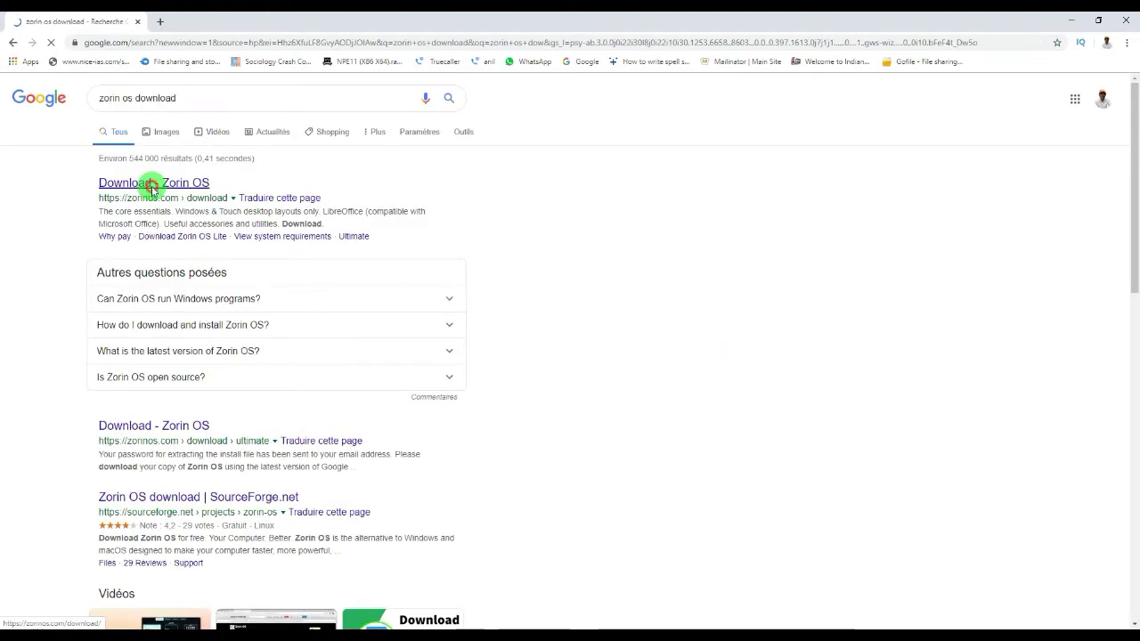
Open the zorinos.com download page, scroll down to the Lite edition, and close Chrome
{"action": "left_click", "coordinate": [152, 183]}
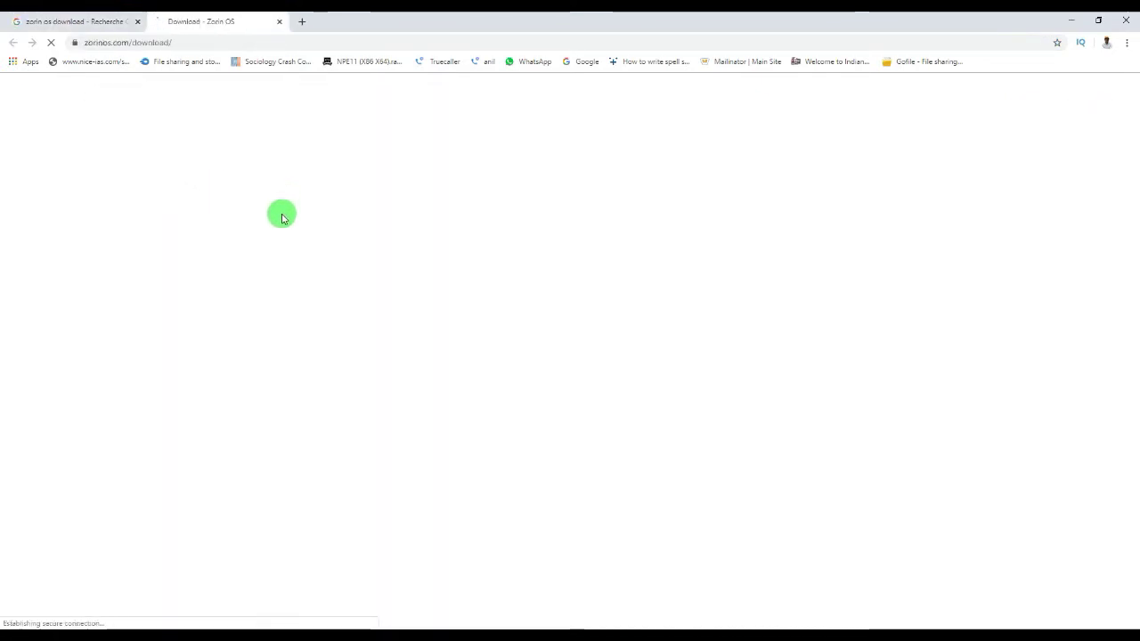
{"action": "scroll", "coordinate": [569, 397], "scroll_direction": "down", "scroll_amount": 7}
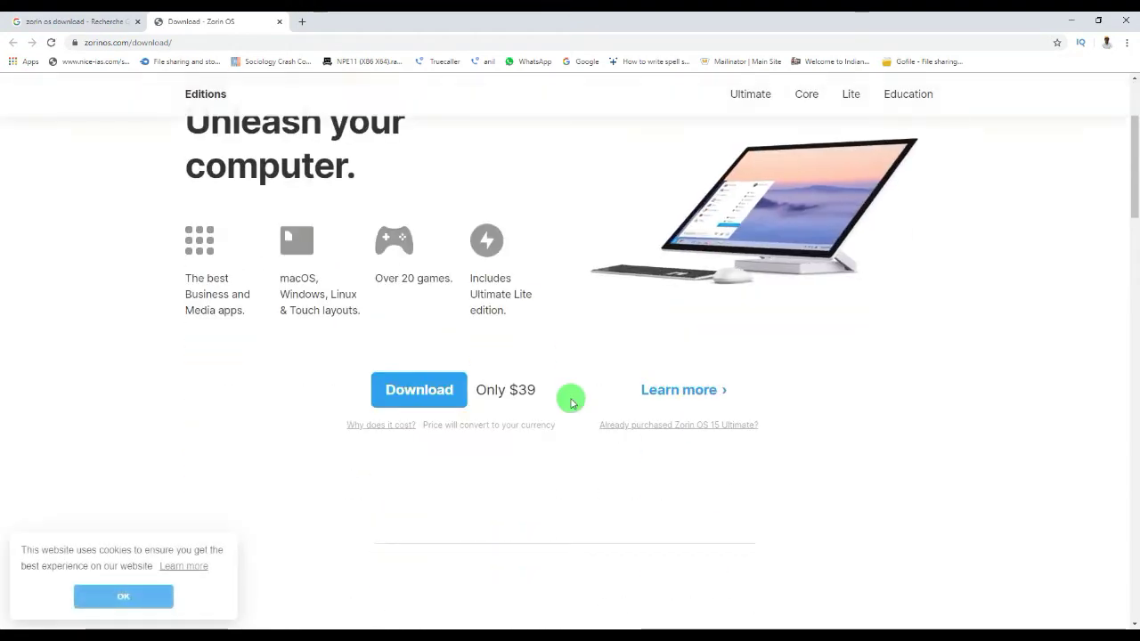
{"action": "scroll", "coordinate": [570, 400], "scroll_direction": "down", "scroll_amount": 3}
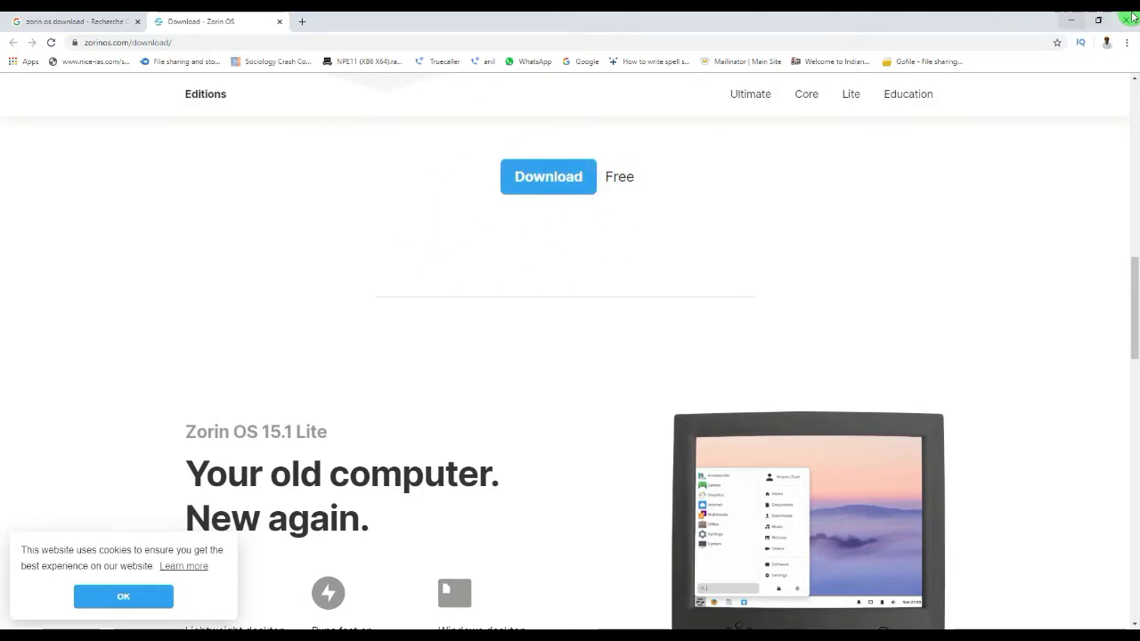
{"action": "left_click", "coordinate": [1132, 18]}
{"action": "right_click", "coordinate": [721, 283]}
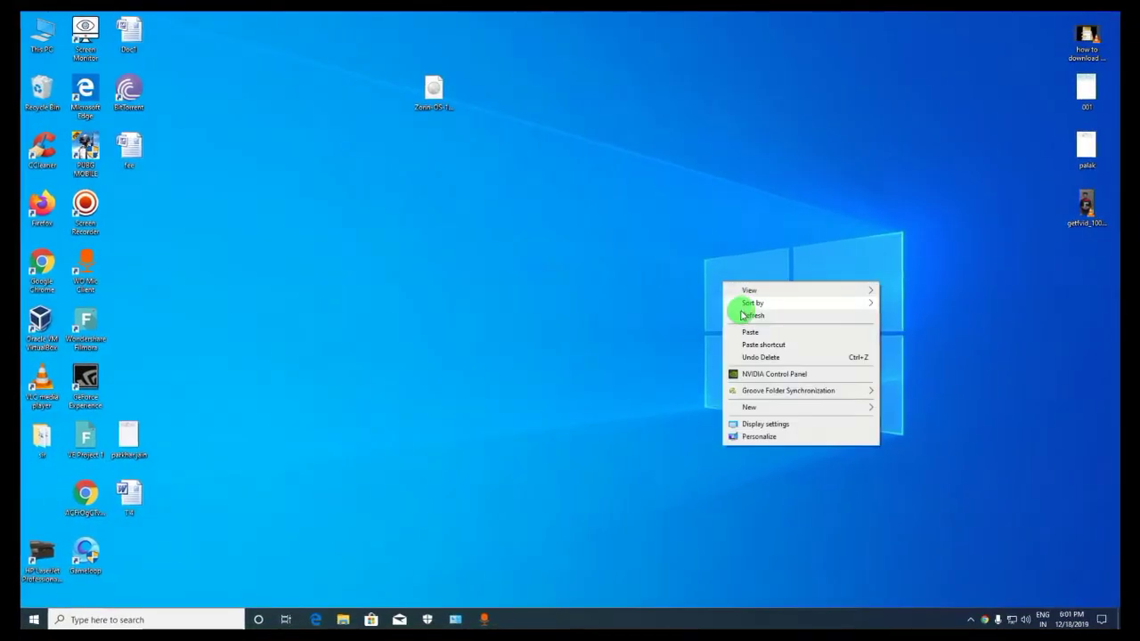
{"action": "left_click", "coordinate": [748, 315]}
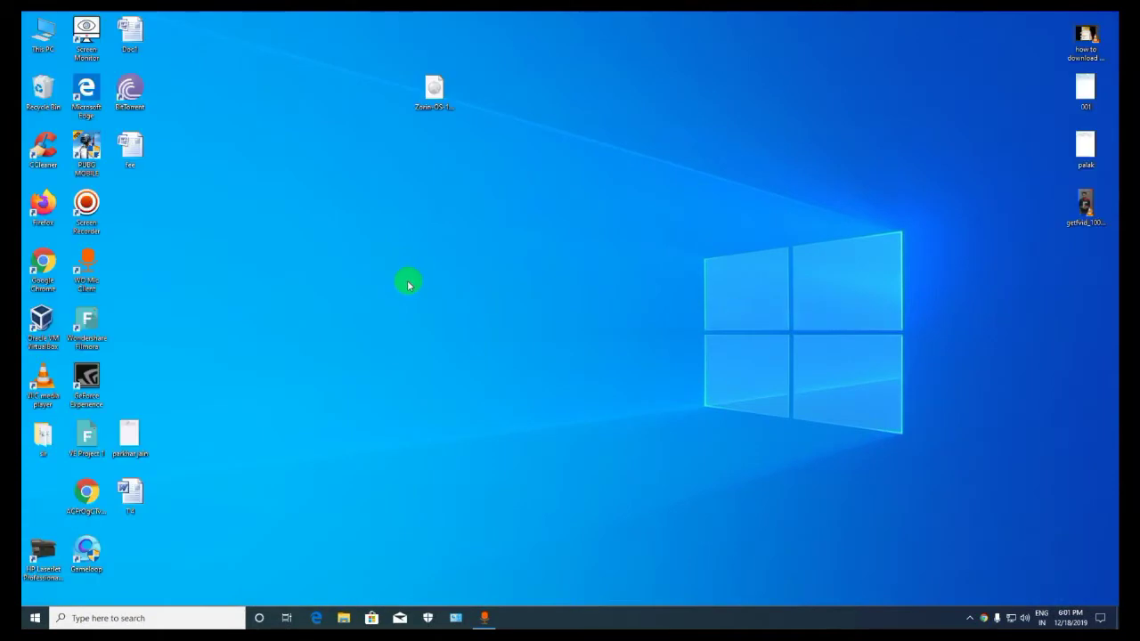
{"action": "right_click", "coordinate": [418, 232]}
{"action": "left_click", "coordinate": [450, 264]}
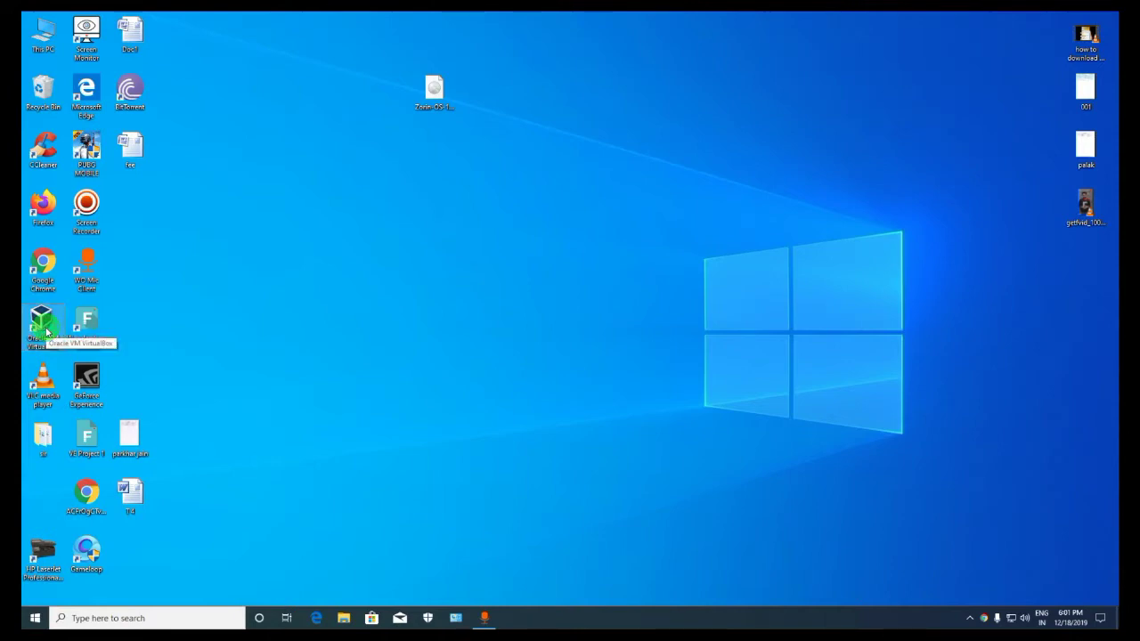
Launch VirtualBox and start a new VM 'zorin' of type Linux, version Other Linux (64-bit)
{"action": "double_click", "coordinate": [45, 327]}
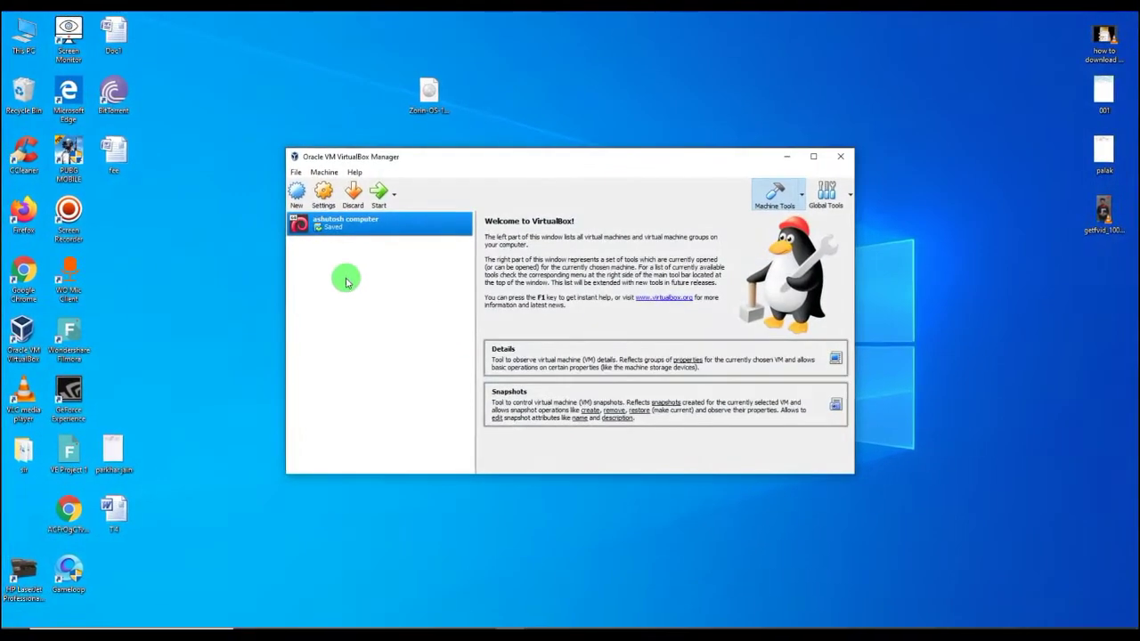
{"action": "left_click", "coordinate": [294, 194]}
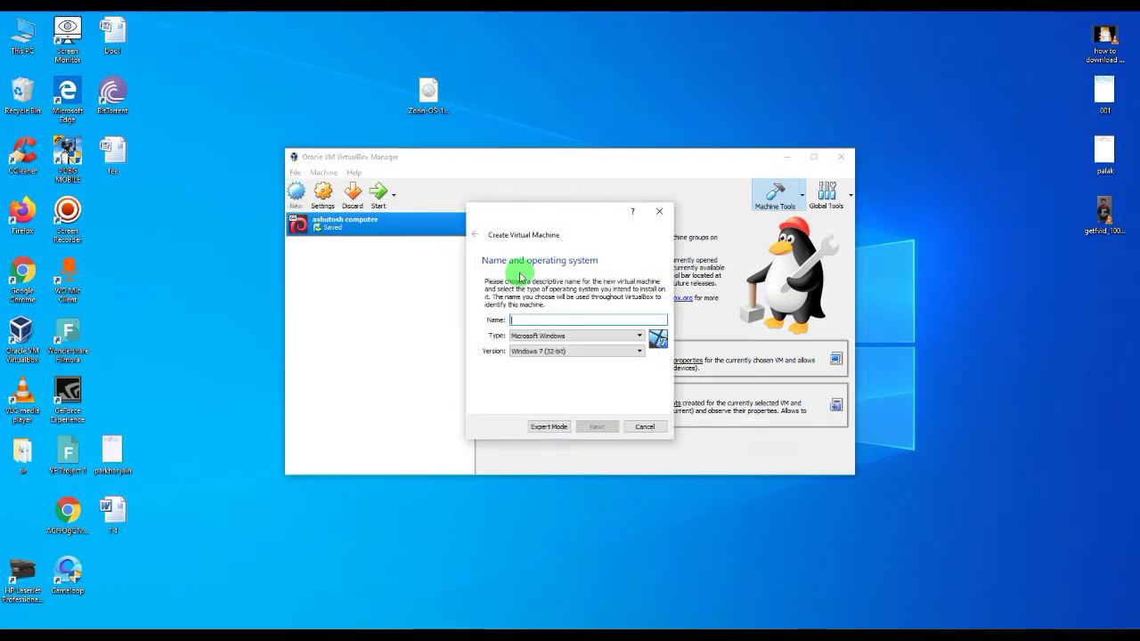
{"action": "type", "text": "a"}
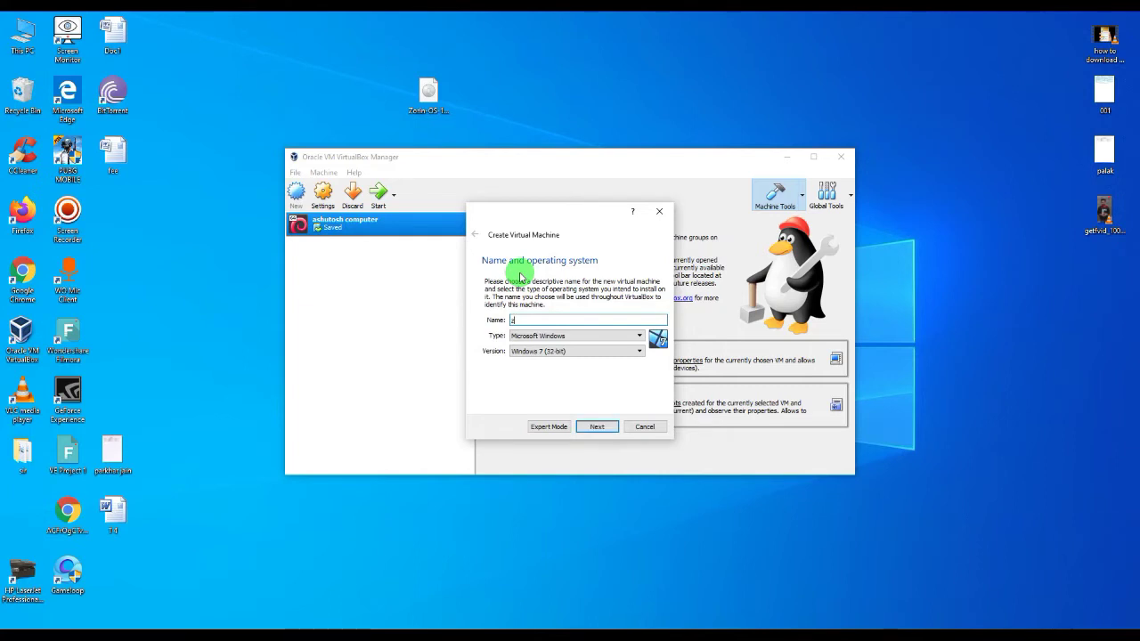
{"action": "type", "text": "orin"}
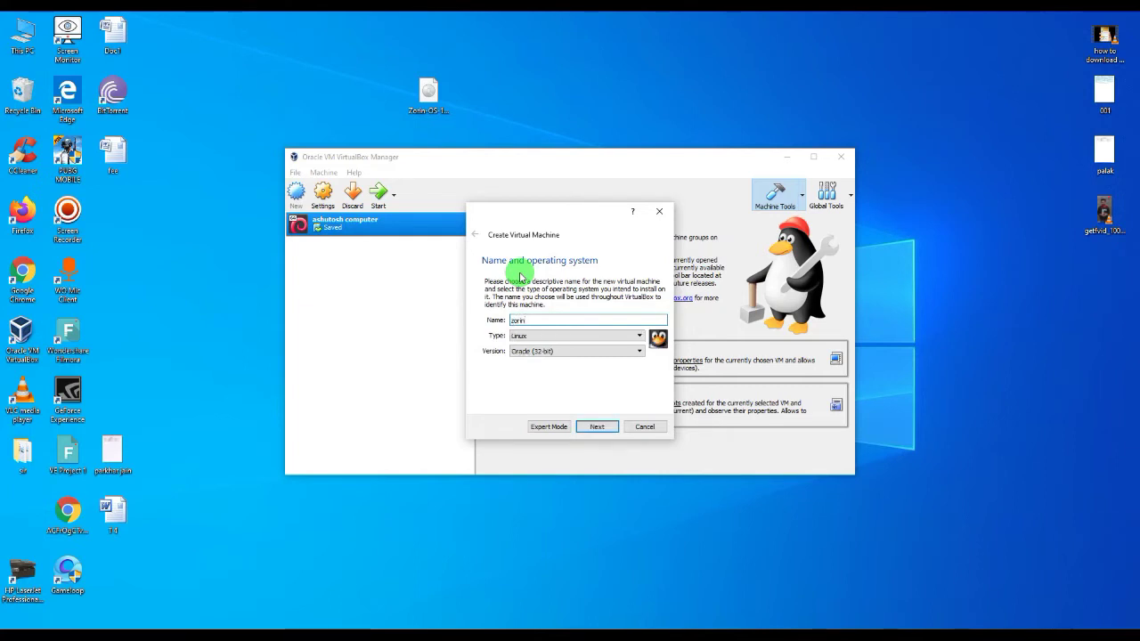
{"action": "left_click", "coordinate": [637, 352]}
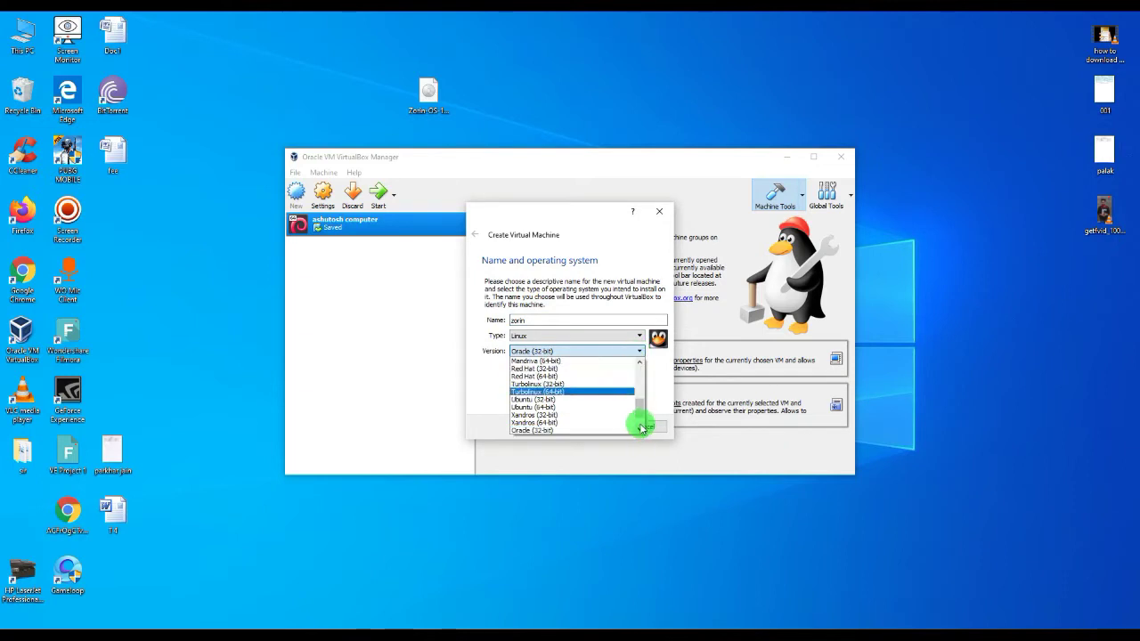
{"action": "left_click", "coordinate": [640, 429]}
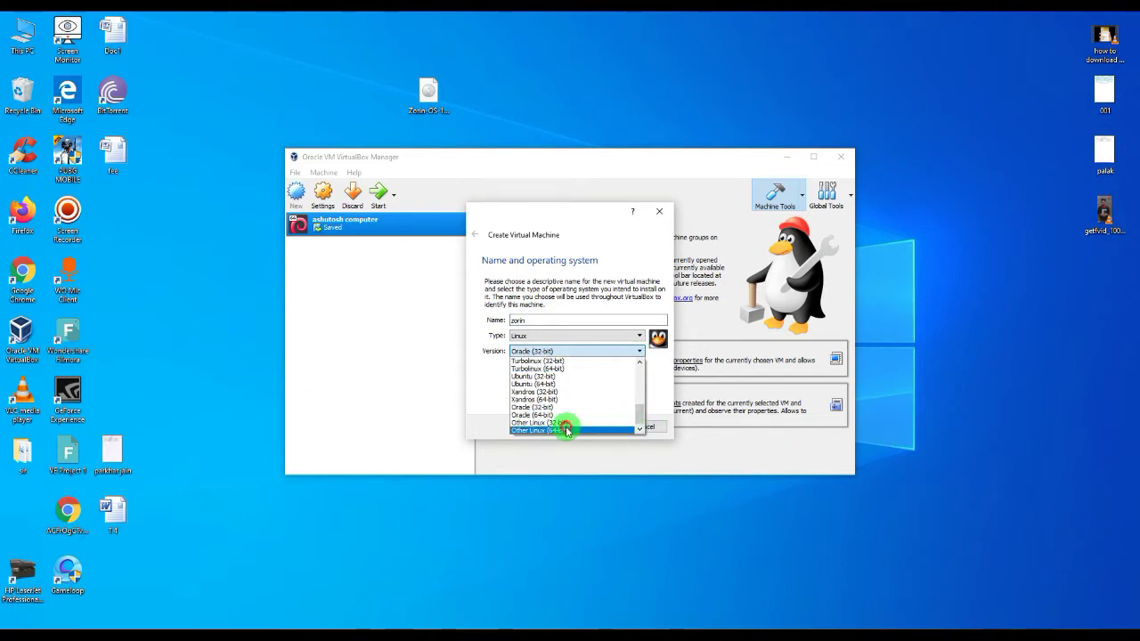
{"action": "left_click", "coordinate": [566, 431]}
Give the zorin VM 1508 MB of memory
{"action": "left_click", "coordinate": [596, 426]}
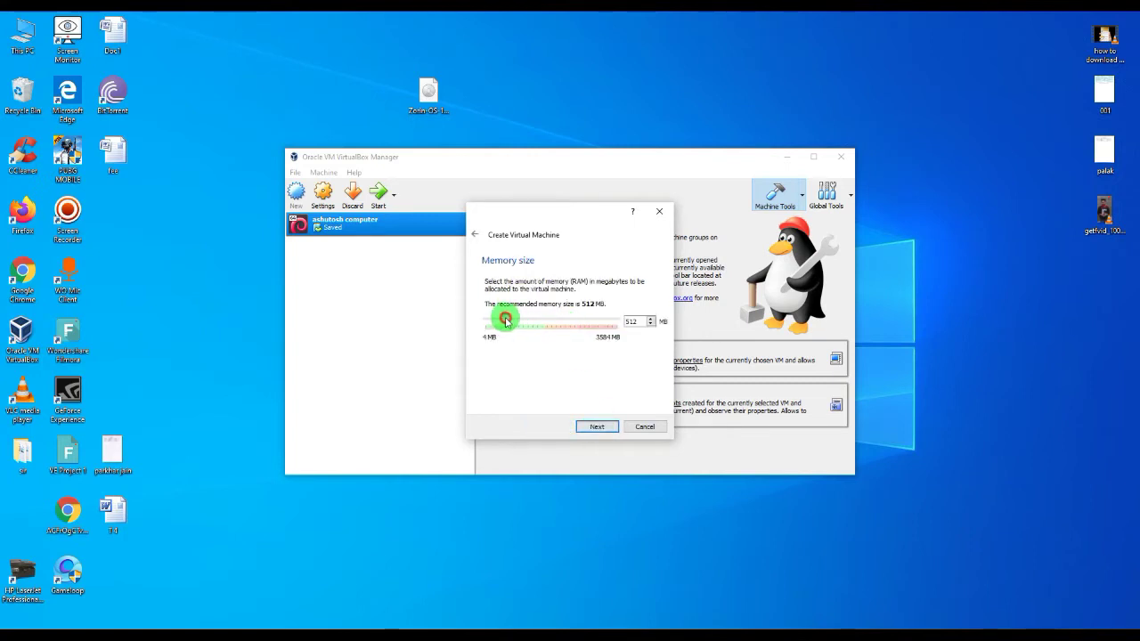
{"action": "left_click_drag", "start_coordinate": [506, 320], "coordinate": [541, 320]}
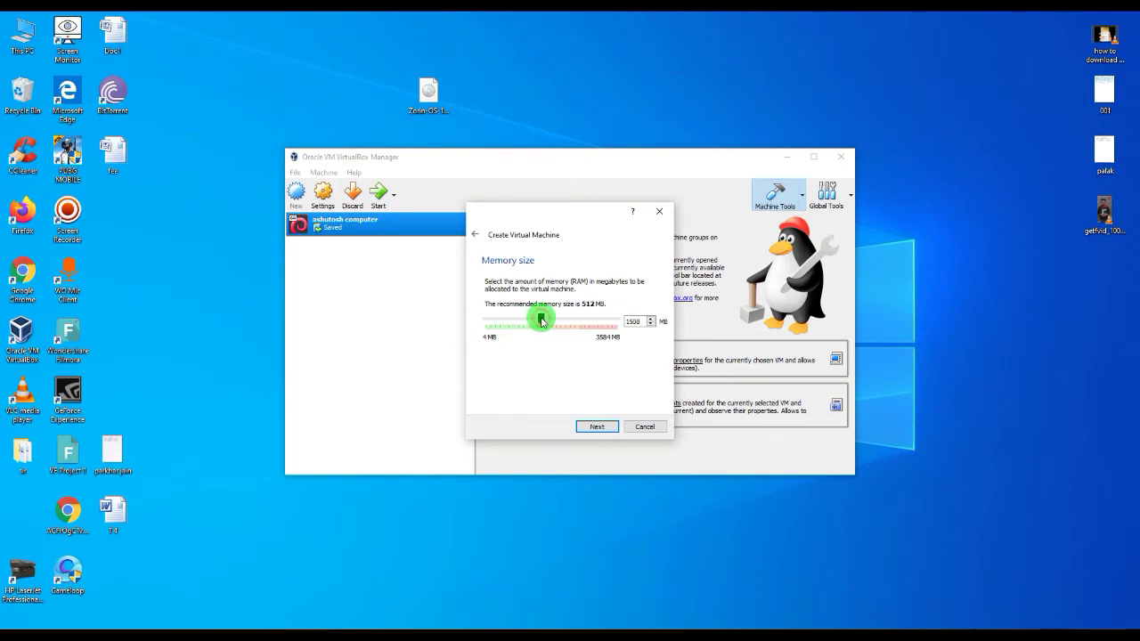
{"action": "left_click", "coordinate": [599, 427]}
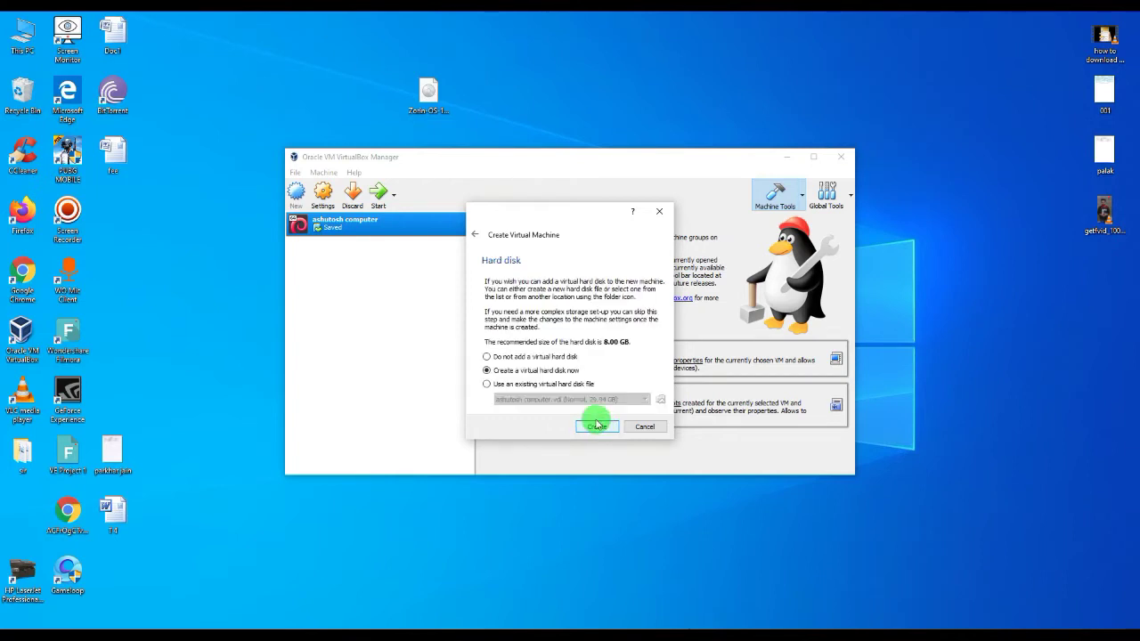
Create a dynamically allocated VDI hard disk of about 21 GB to finish the VM
{"action": "left_click", "coordinate": [600, 429]}
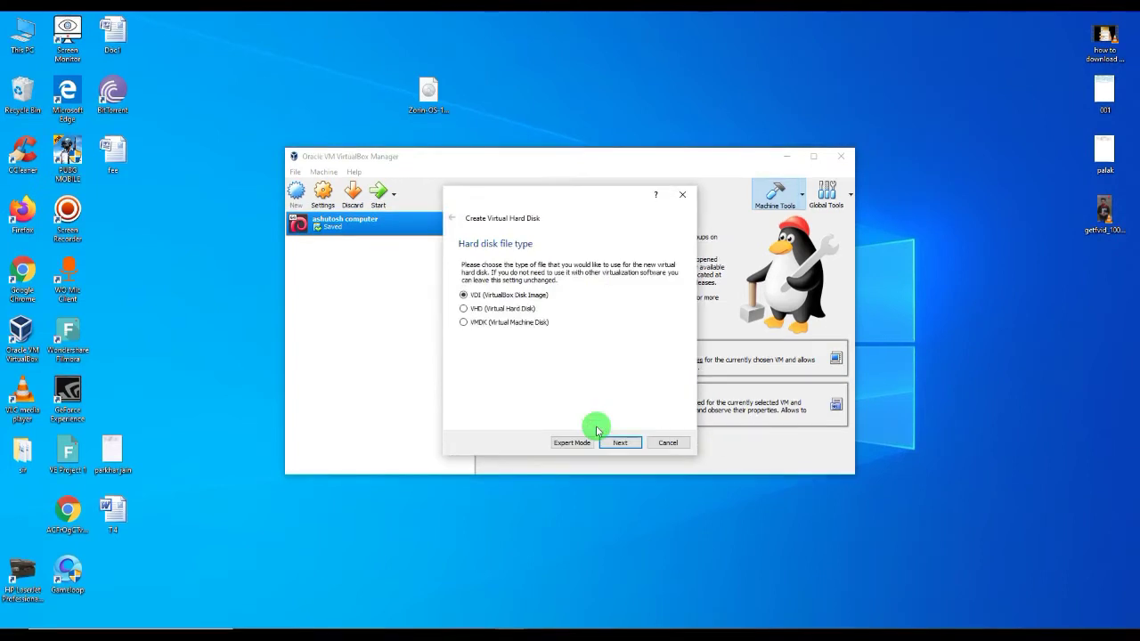
{"action": "left_click", "coordinate": [618, 442]}
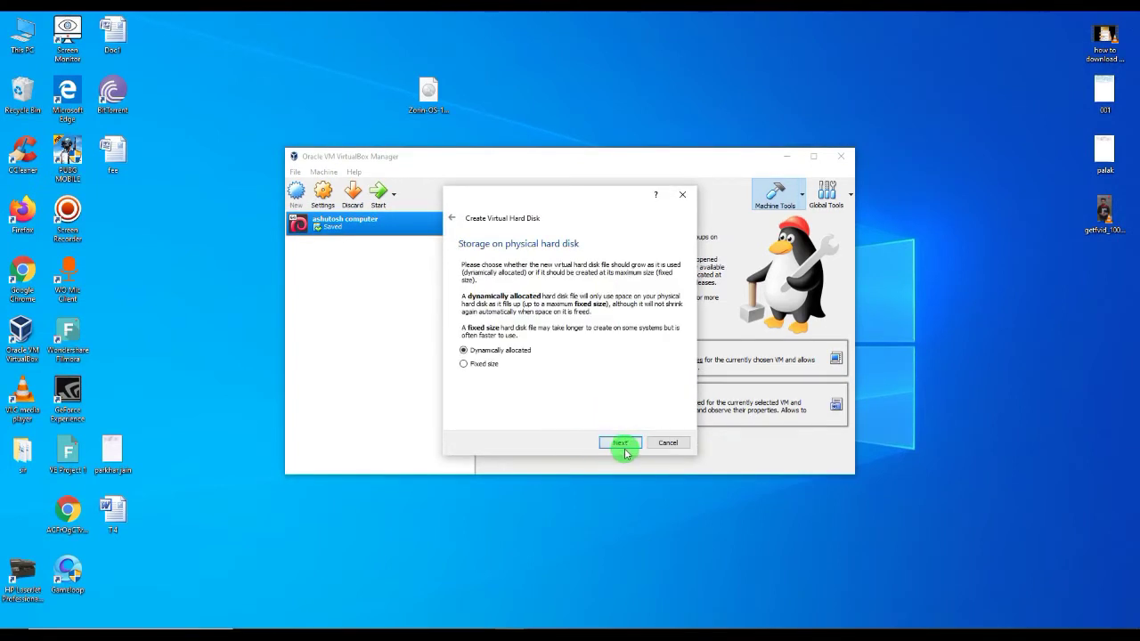
{"action": "left_click", "coordinate": [623, 446]}
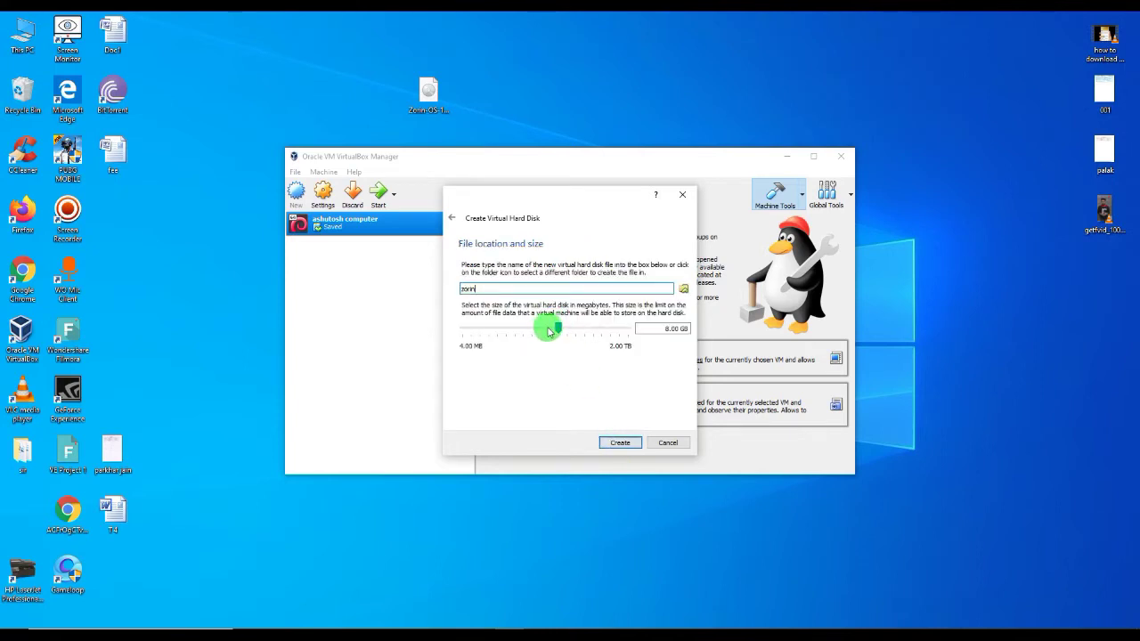
{"action": "left_click_drag", "start_coordinate": [548, 331], "coordinate": [570, 327]}
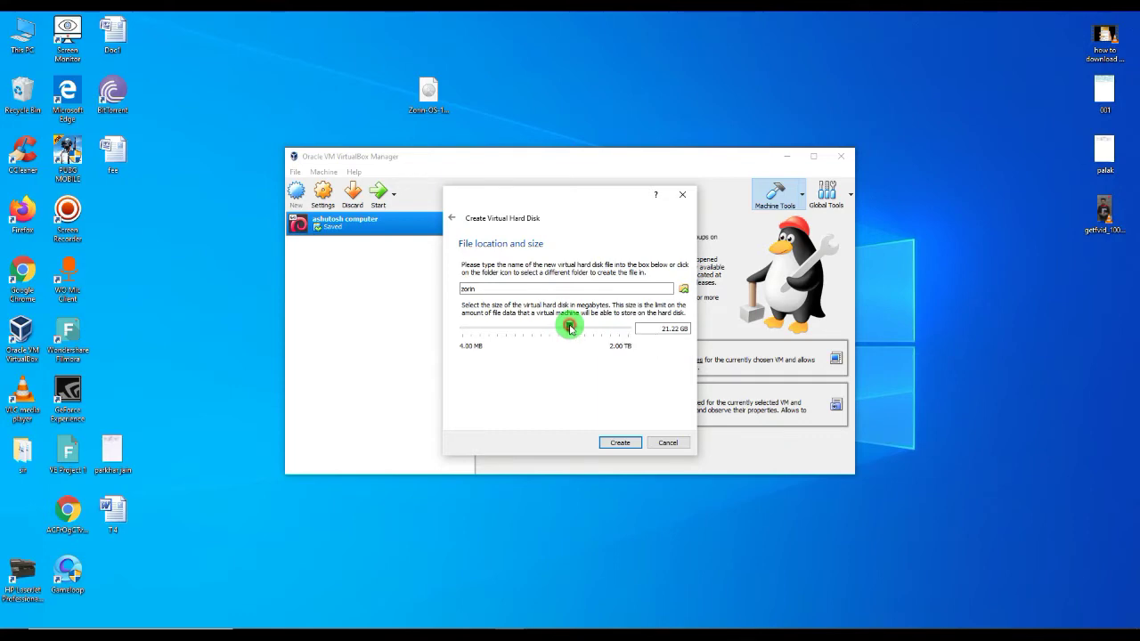
{"action": "left_click", "coordinate": [617, 442]}
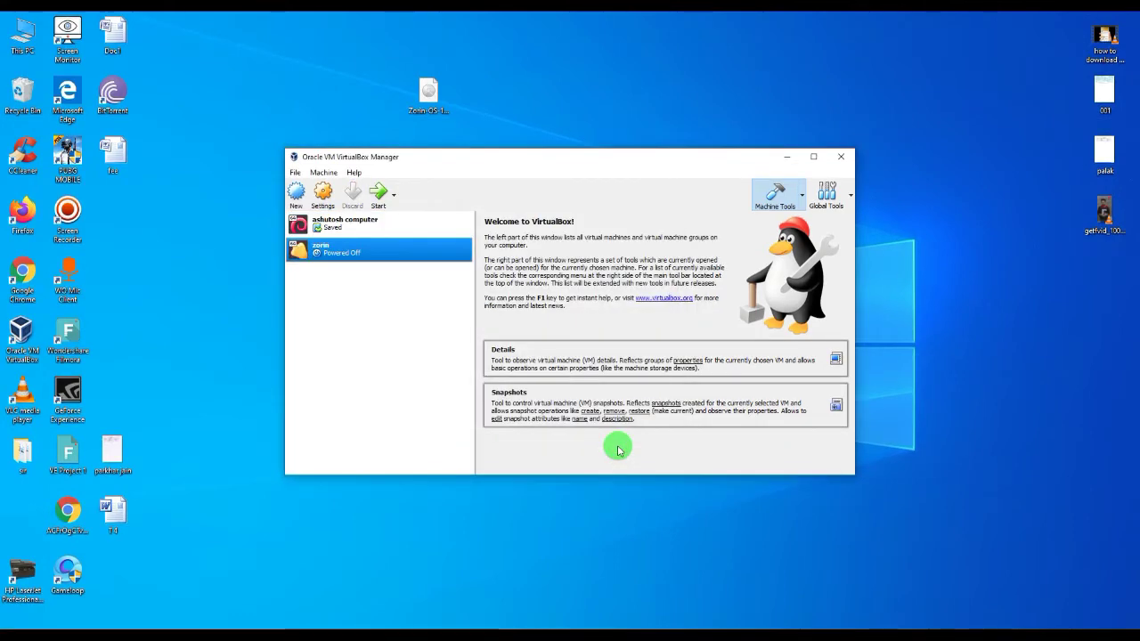
Load the Zorin-OS-15.1-Core-64-bit-r1 ISO into the zorin VM's empty optical drive and save the settings
{"action": "right_click", "coordinate": [623, 88]}
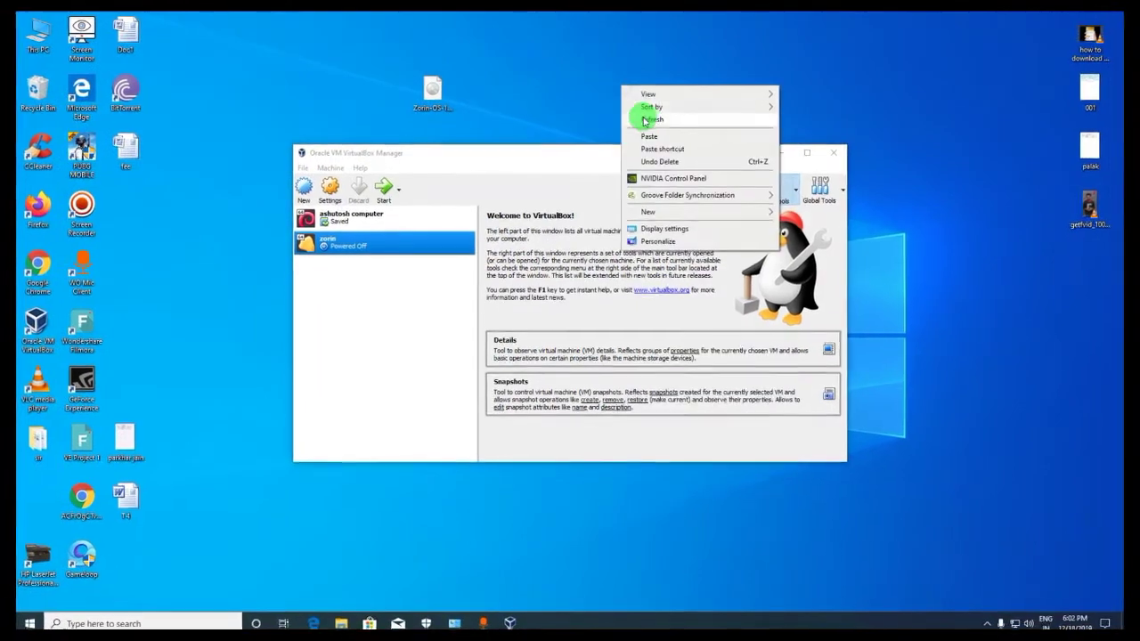
{"action": "left_click", "coordinate": [645, 120]}
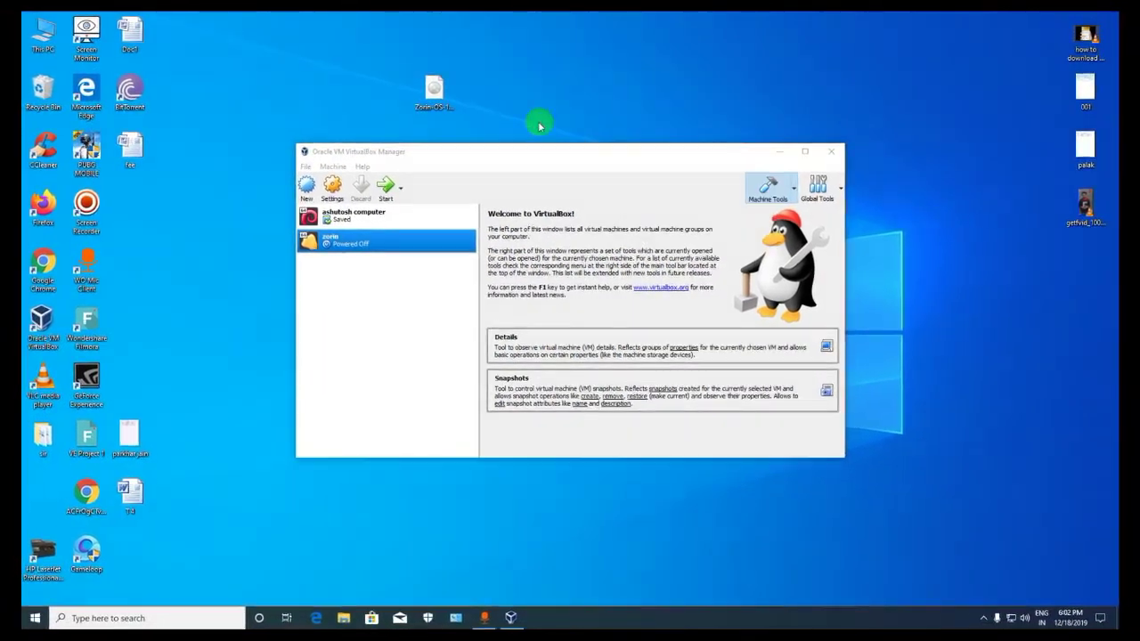
{"action": "left_click", "coordinate": [331, 188]}
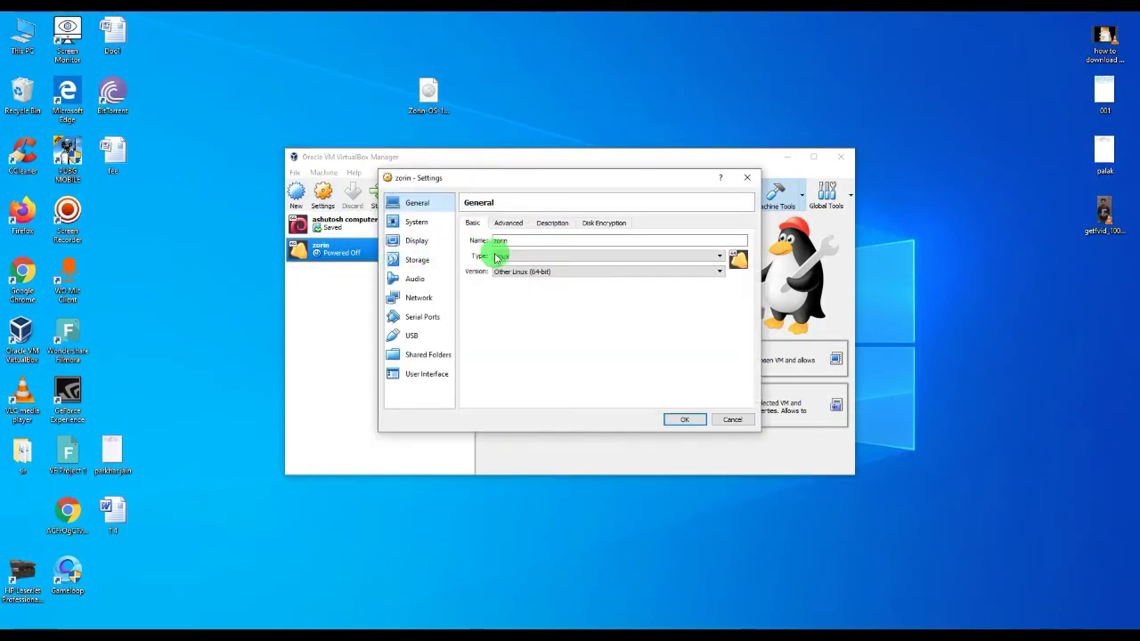
{"action": "left_click", "coordinate": [415, 264]}
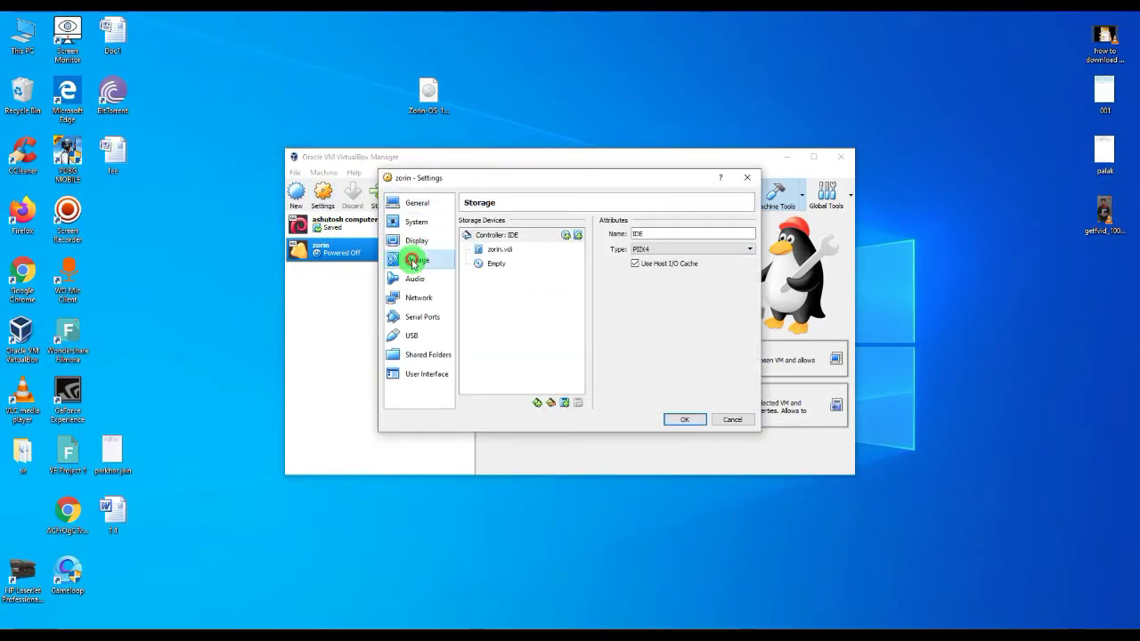
{"action": "left_click", "coordinate": [496, 265]}
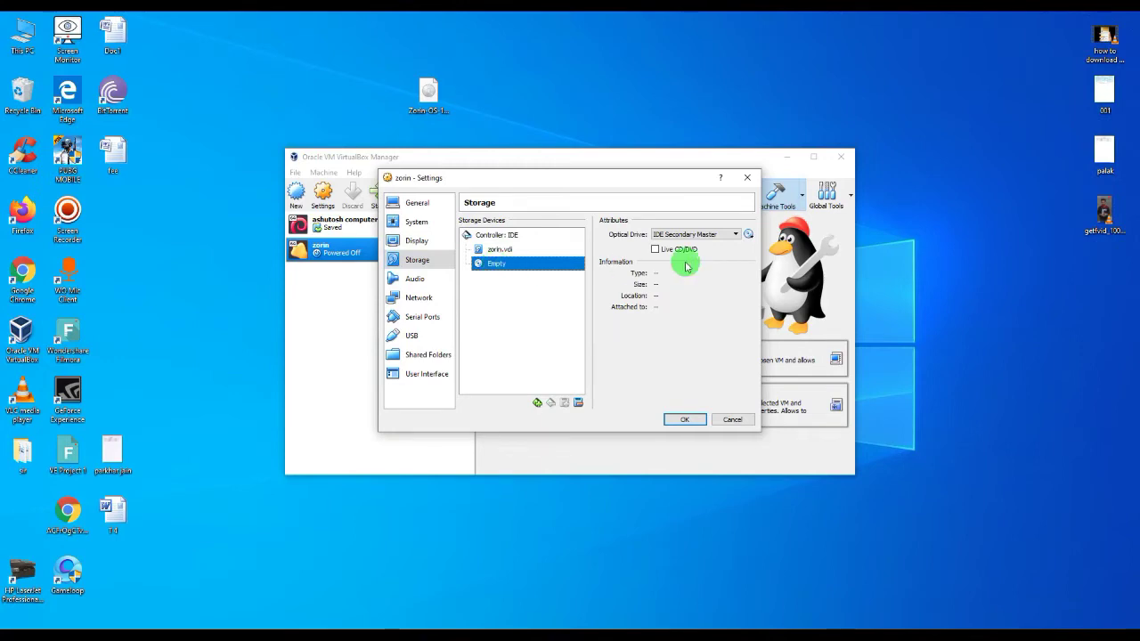
{"action": "left_click", "coordinate": [755, 237]}
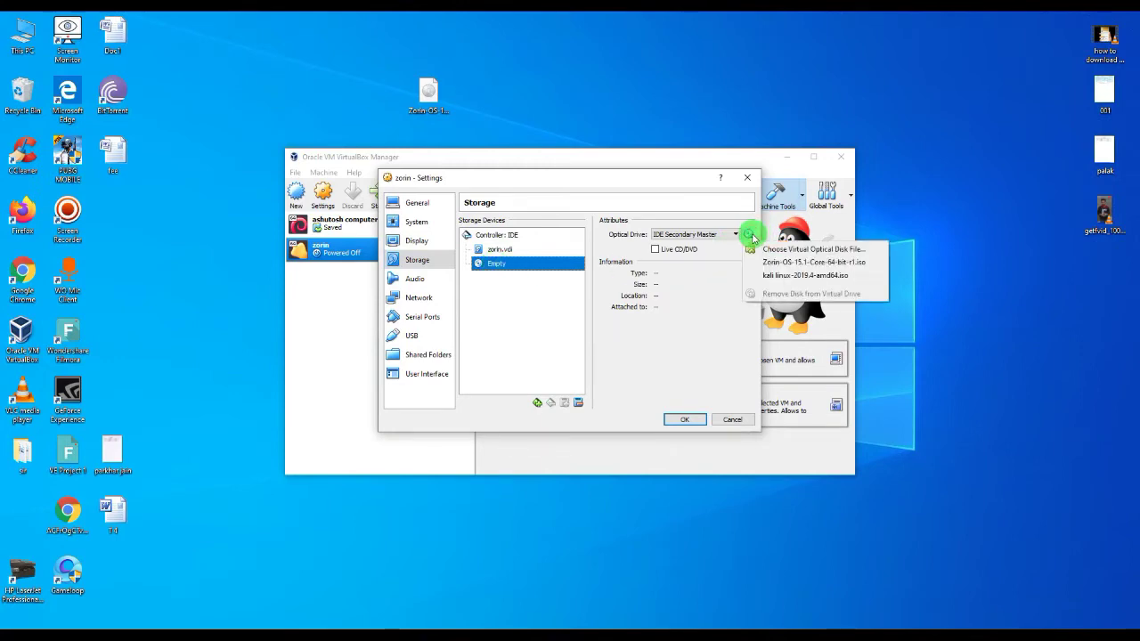
{"action": "left_click", "coordinate": [769, 250]}
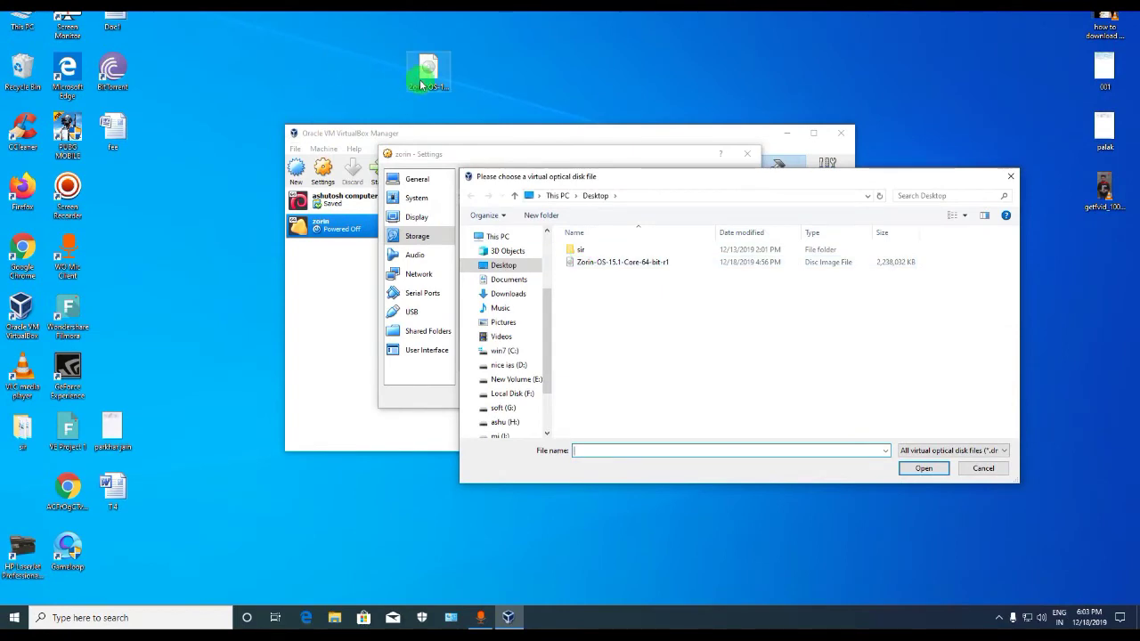
{"action": "left_click", "coordinate": [603, 265]}
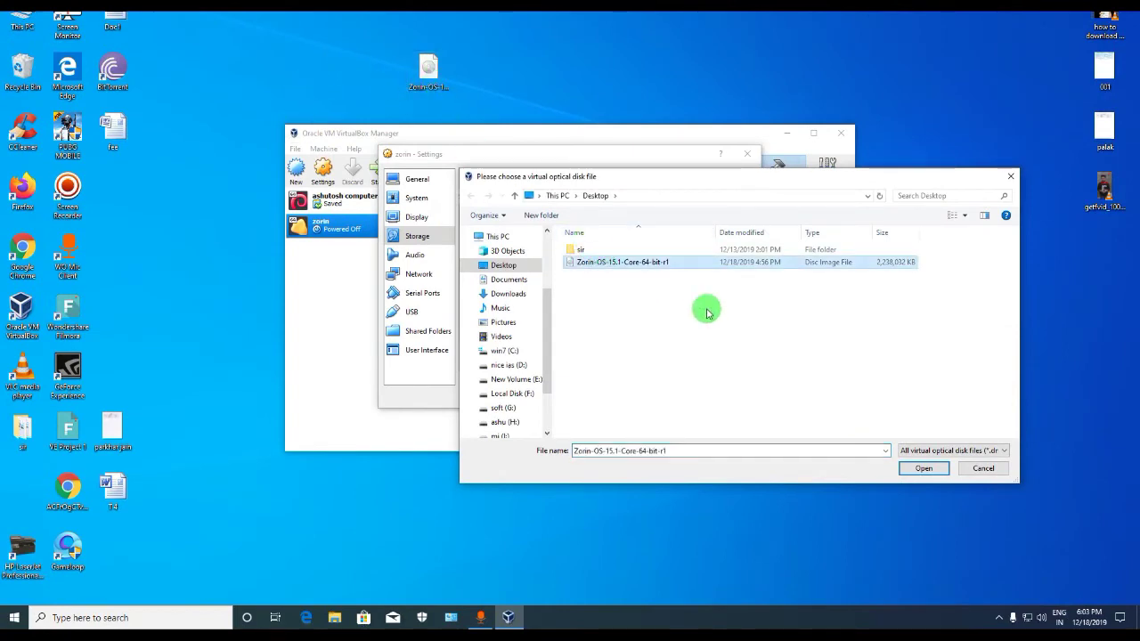
{"action": "left_click", "coordinate": [917, 470]}
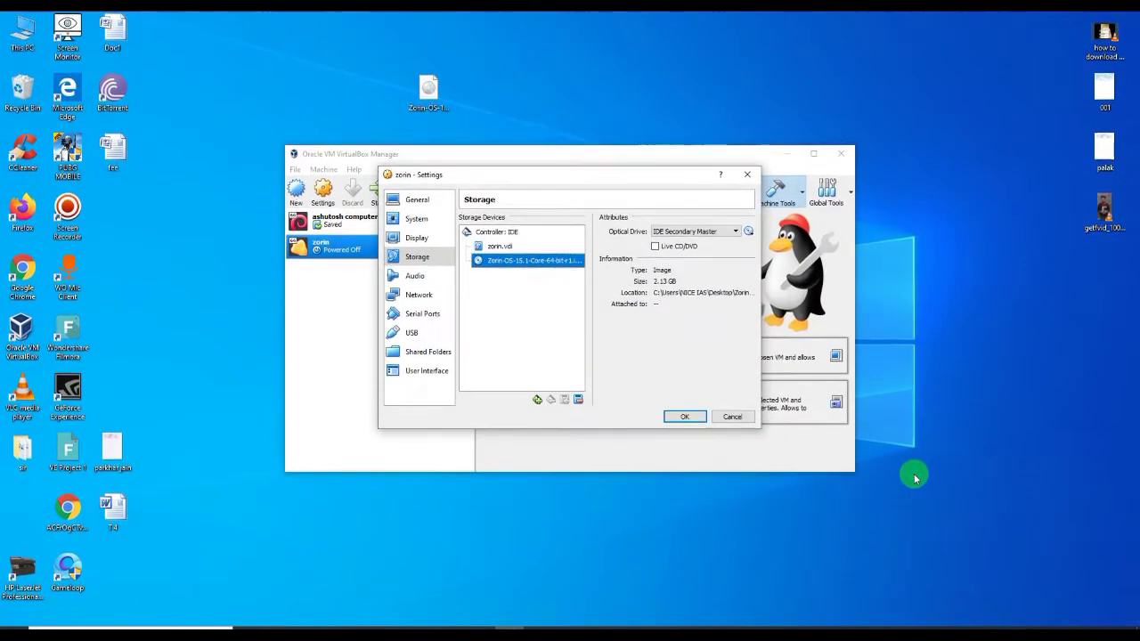
{"action": "left_click", "coordinate": [684, 395]}
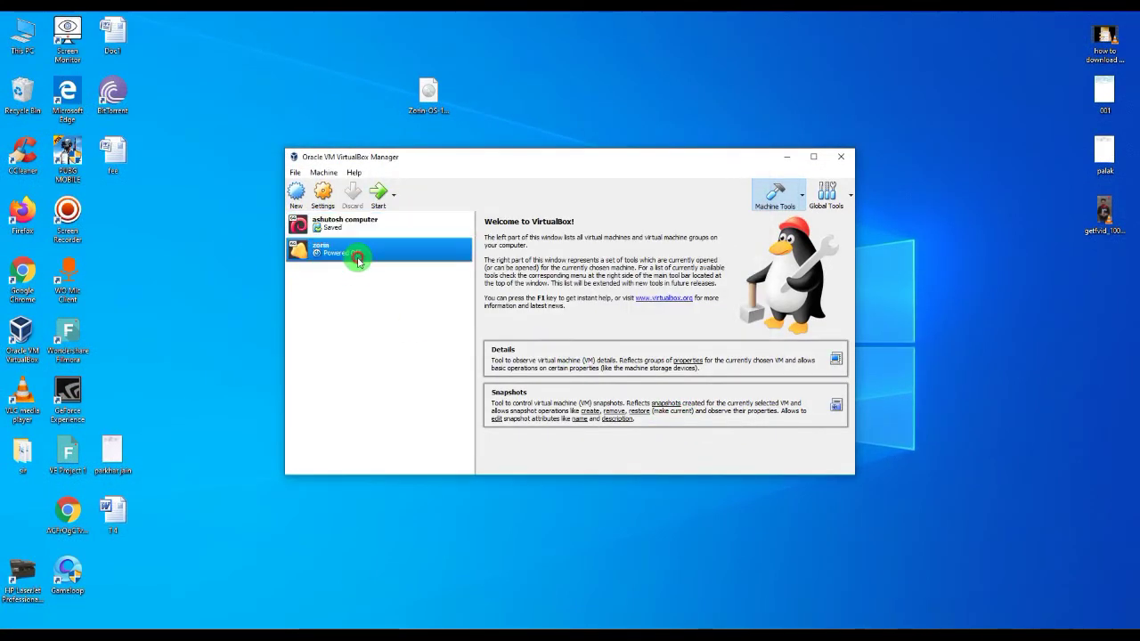
Boot the zorin VM from the ISO, dismissing the keyboard auto-capture notice, to the installer's Welcome screen
{"action": "left_click", "coordinate": [380, 194]}
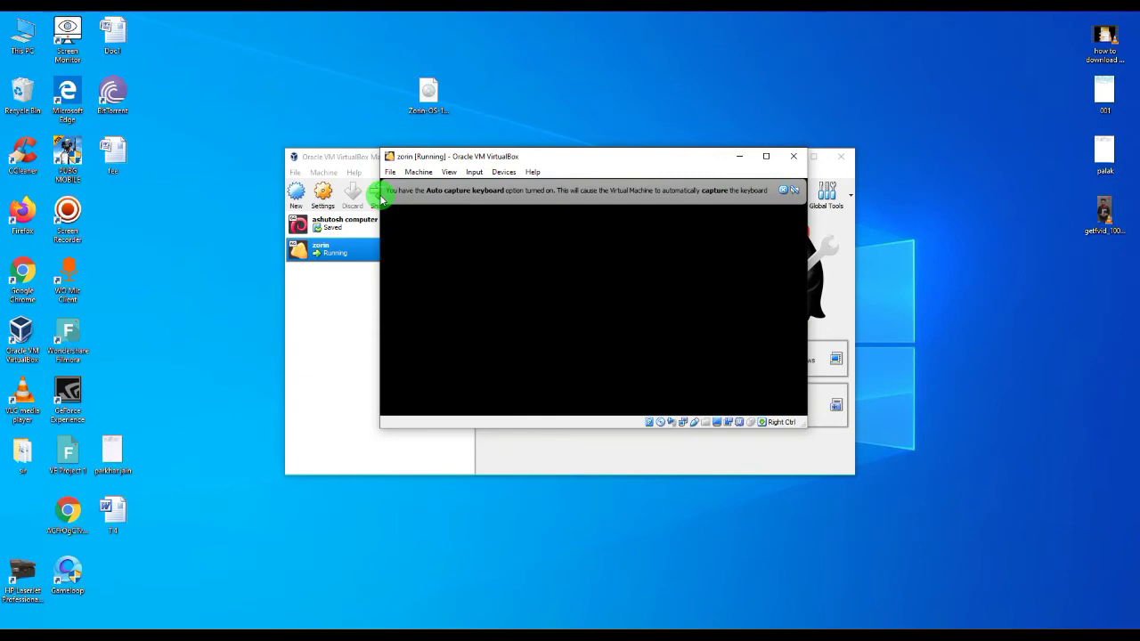
{"action": "left_click", "coordinate": [783, 189]}
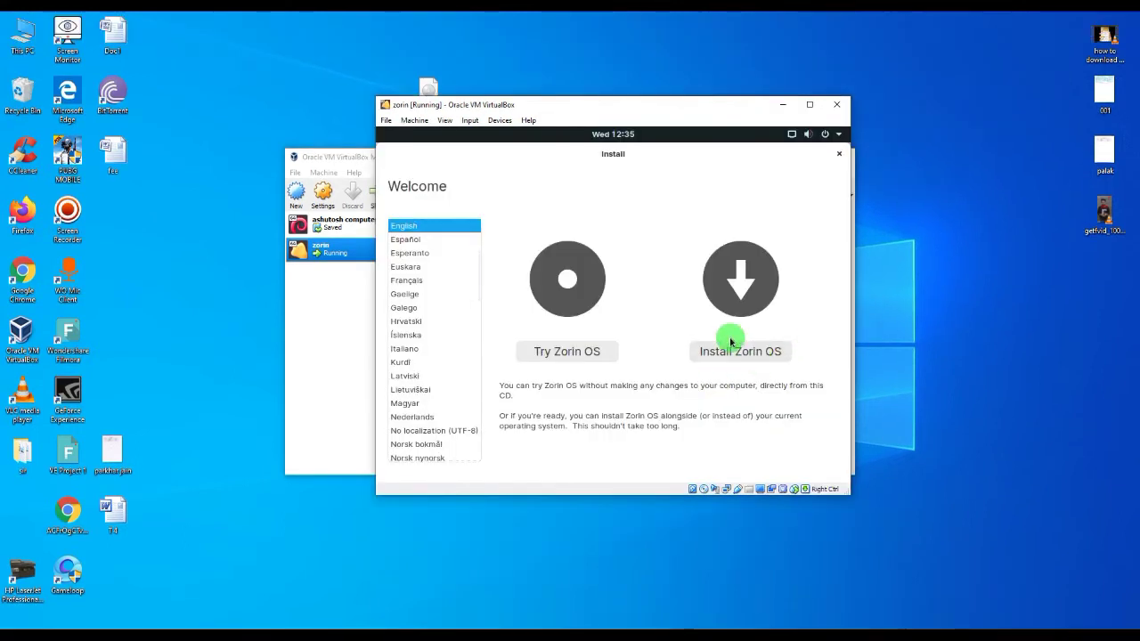
{"action": "left_click", "coordinate": [736, 351]}
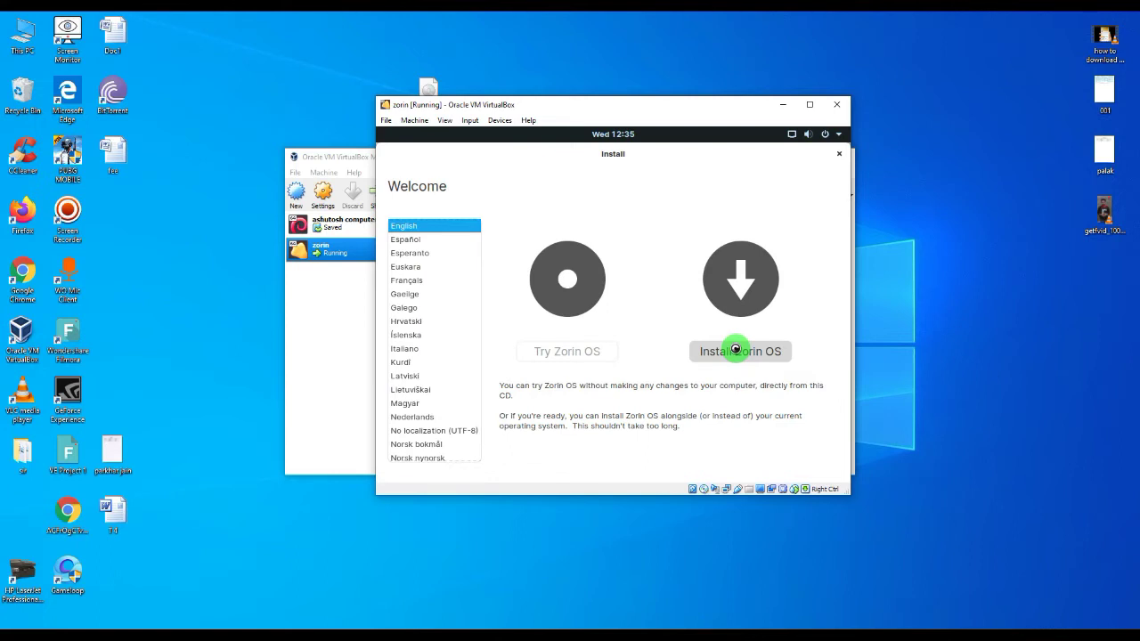
Install Zorin OS with English (US) keyboard, no update downloads, and the whole disk erased
{"action": "left_click", "coordinate": [735, 350]}
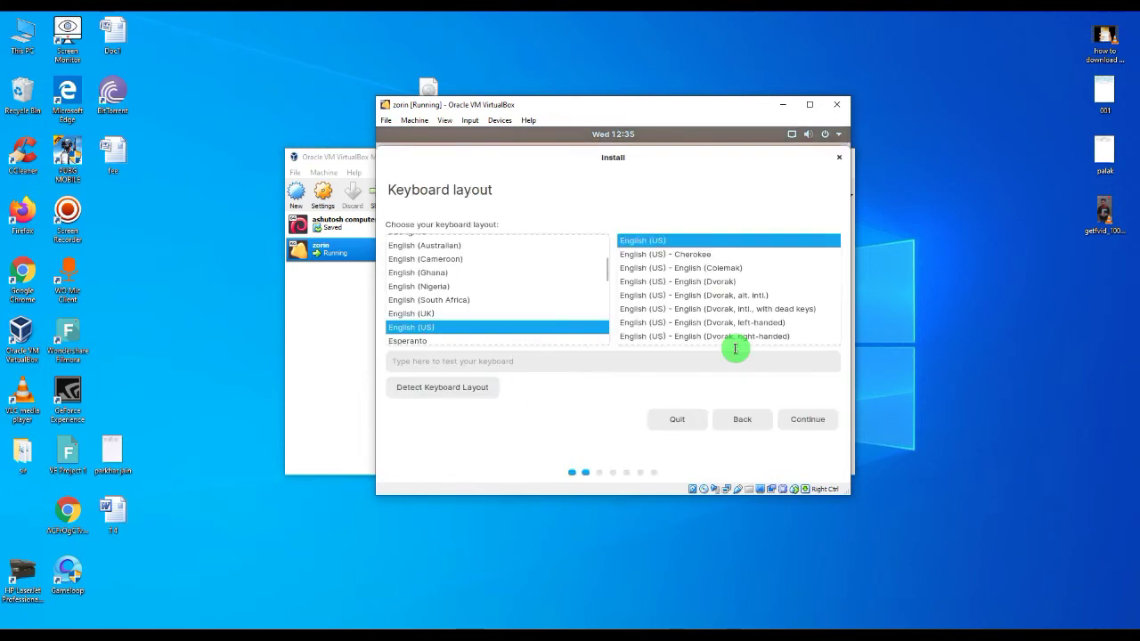
{"action": "left_click", "coordinate": [807, 420]}
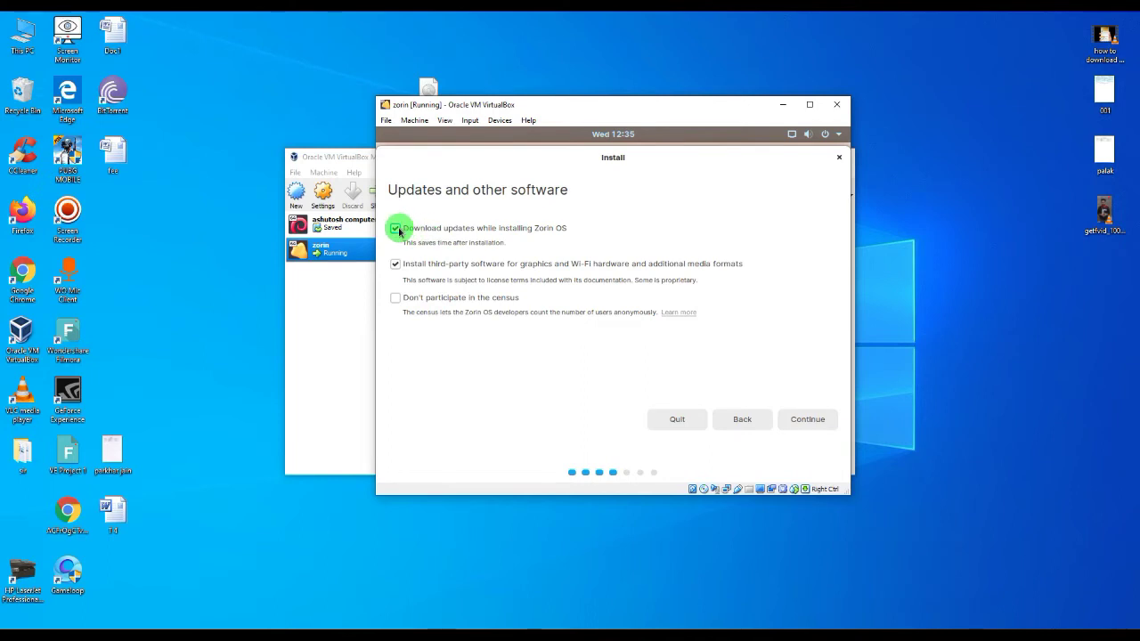
{"action": "left_click", "coordinate": [397, 228]}
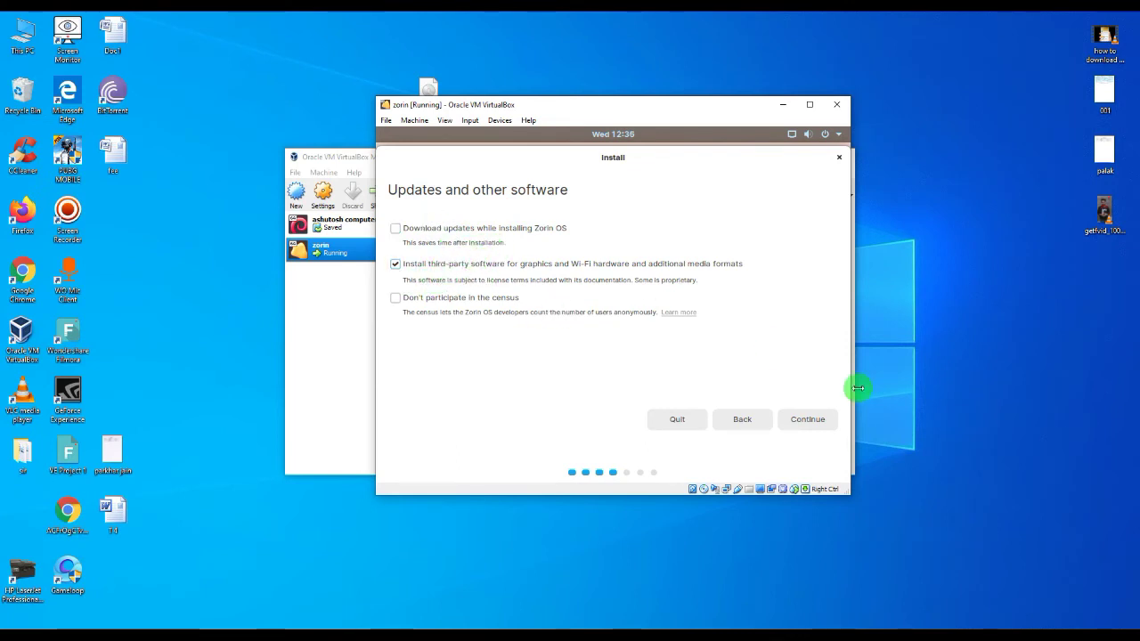
{"action": "left_click", "coordinate": [807, 420]}
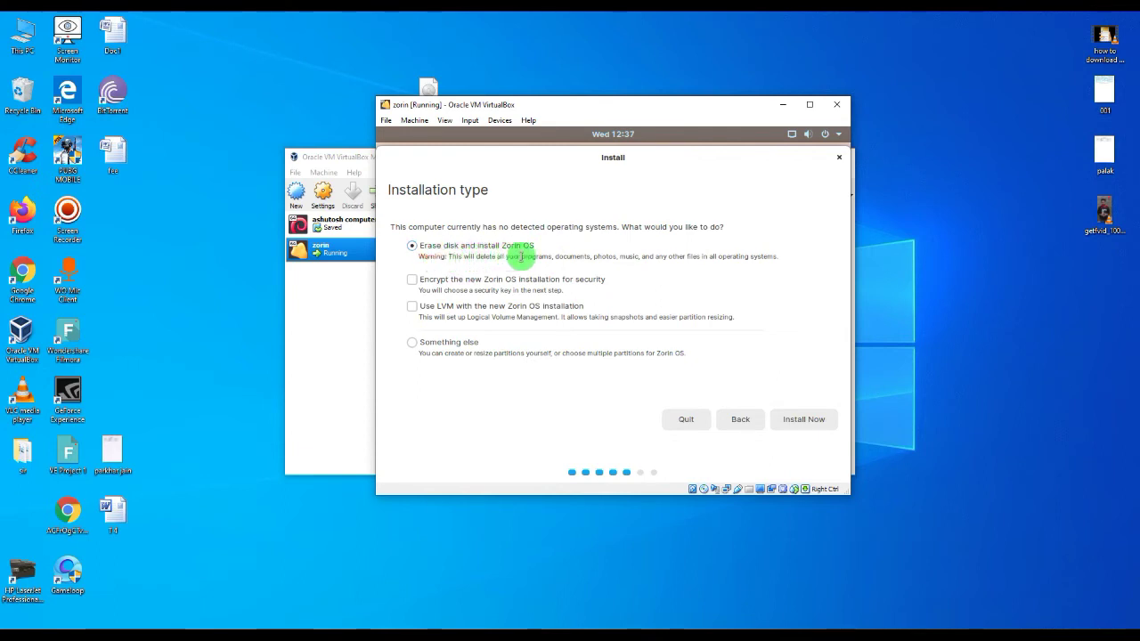
{"action": "left_click", "coordinate": [809, 423]}
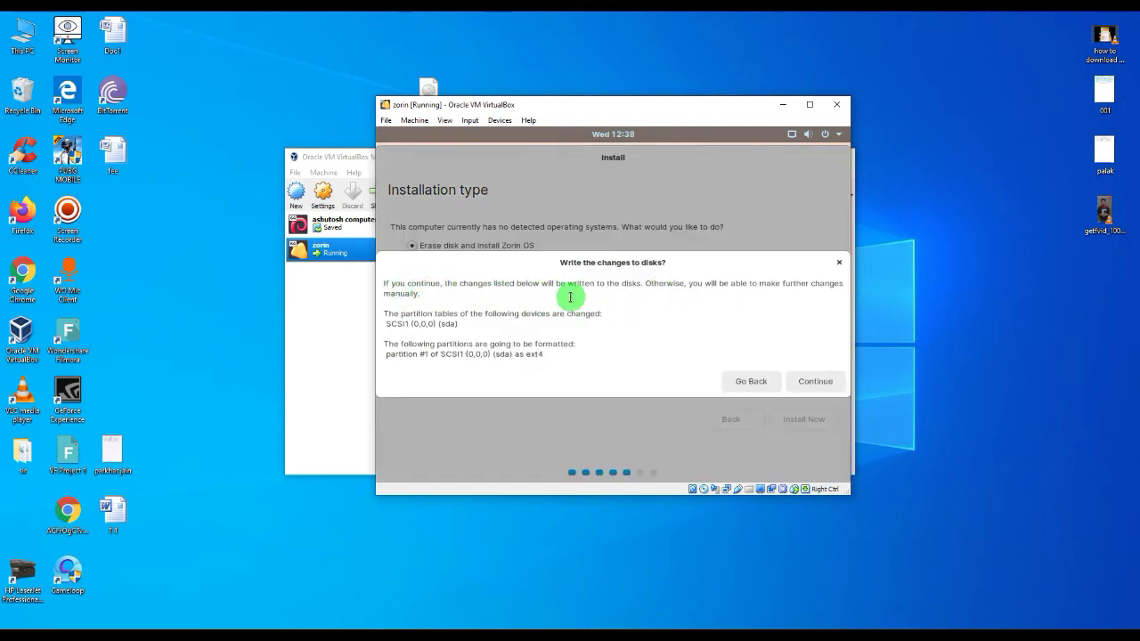
{"action": "left_click", "coordinate": [817, 383]}
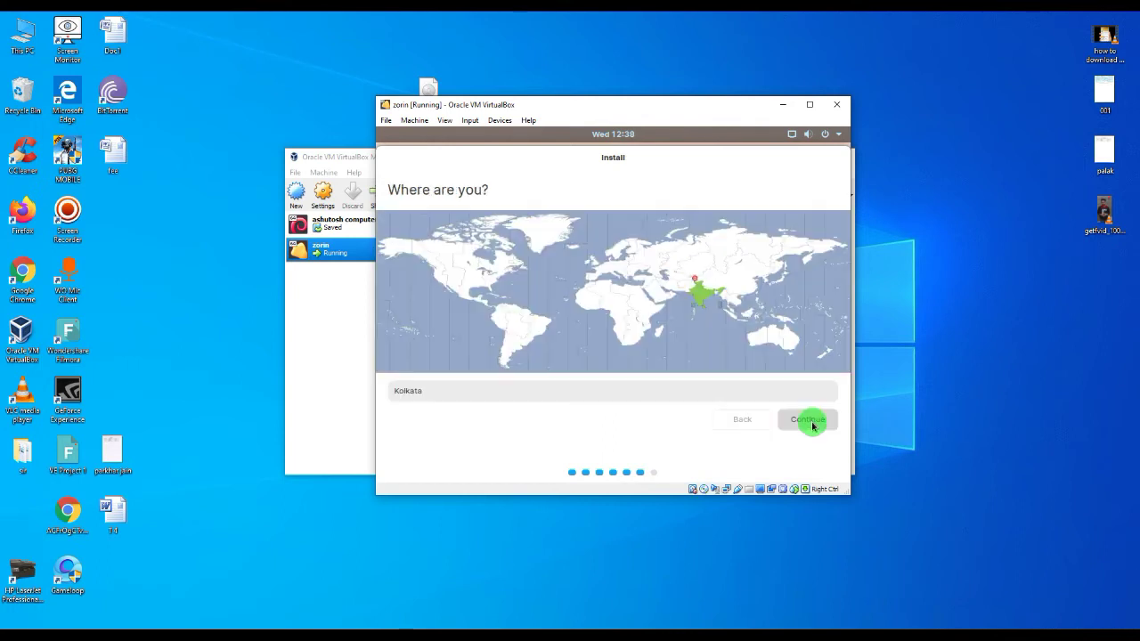
Keep Kolkata as location, enter the user's name and computer name, and set a matching password
{"action": "left_click", "coordinate": [810, 422]}
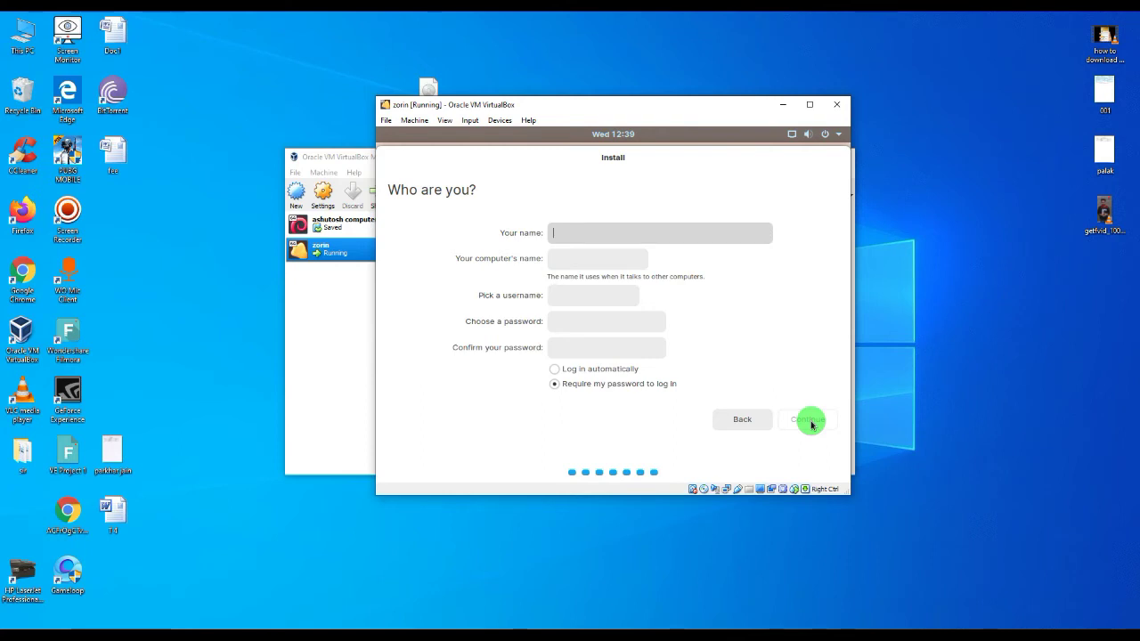
{"action": "type", "text": "ashutosh comp"}
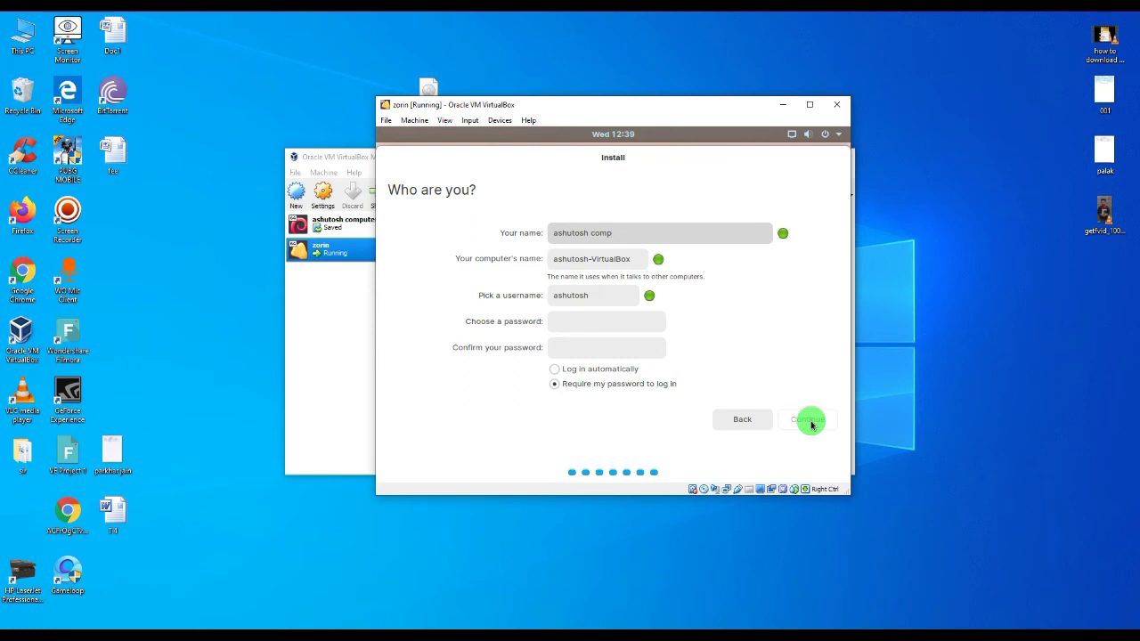
{"action": "type", "text": "uter"}
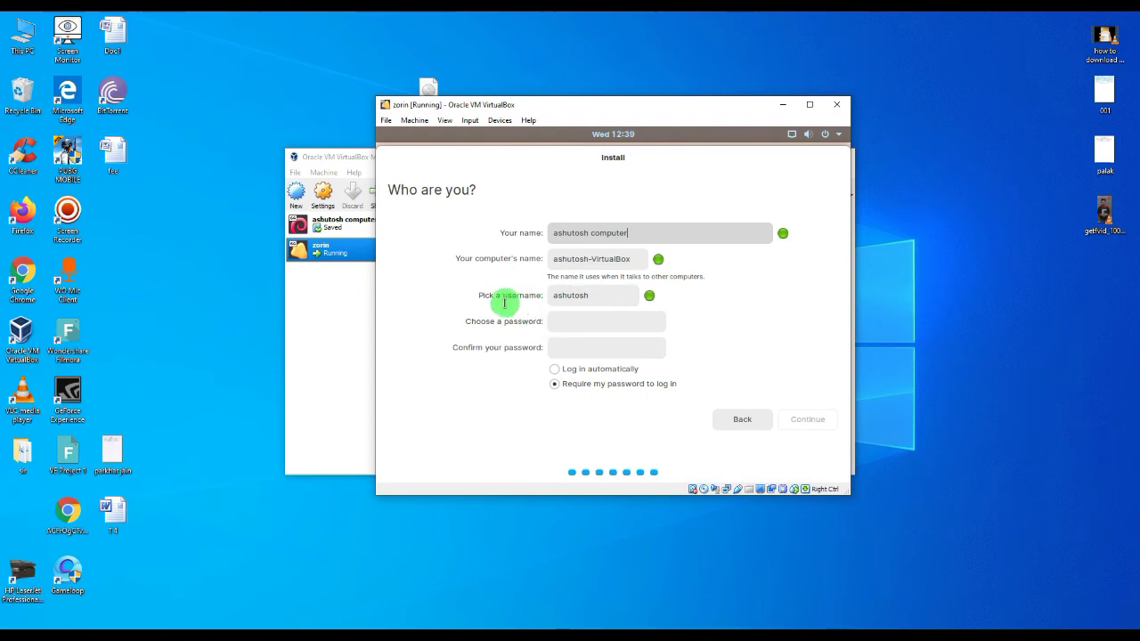
{"action": "left_click", "coordinate": [575, 324]}
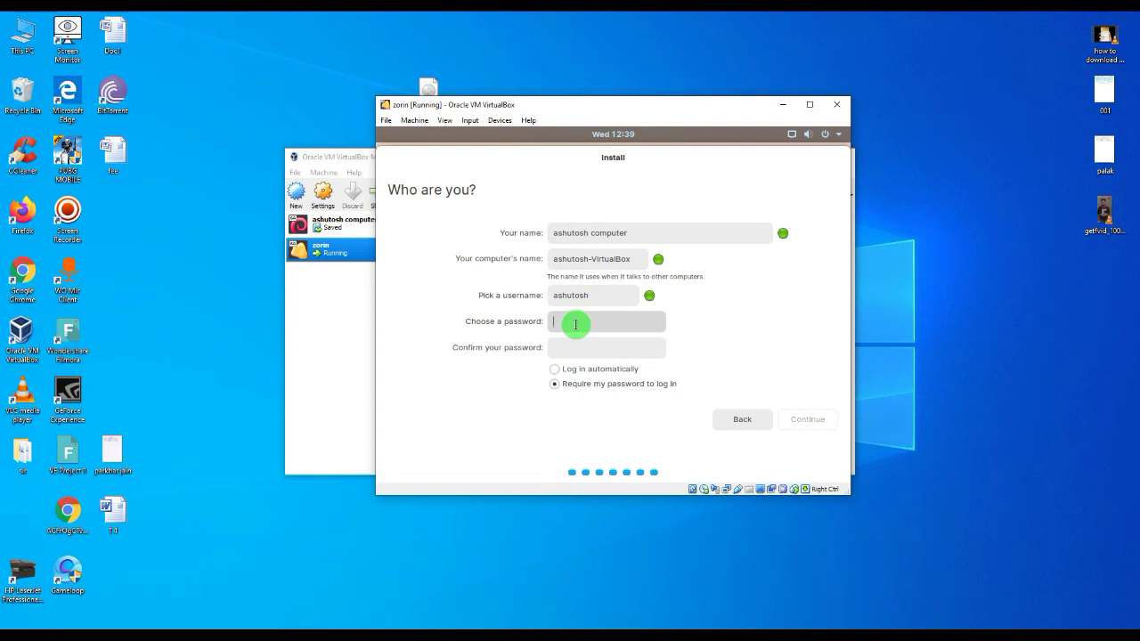
{"action": "type", "text": "1234"}
{"action": "left_click", "coordinate": [578, 345]}
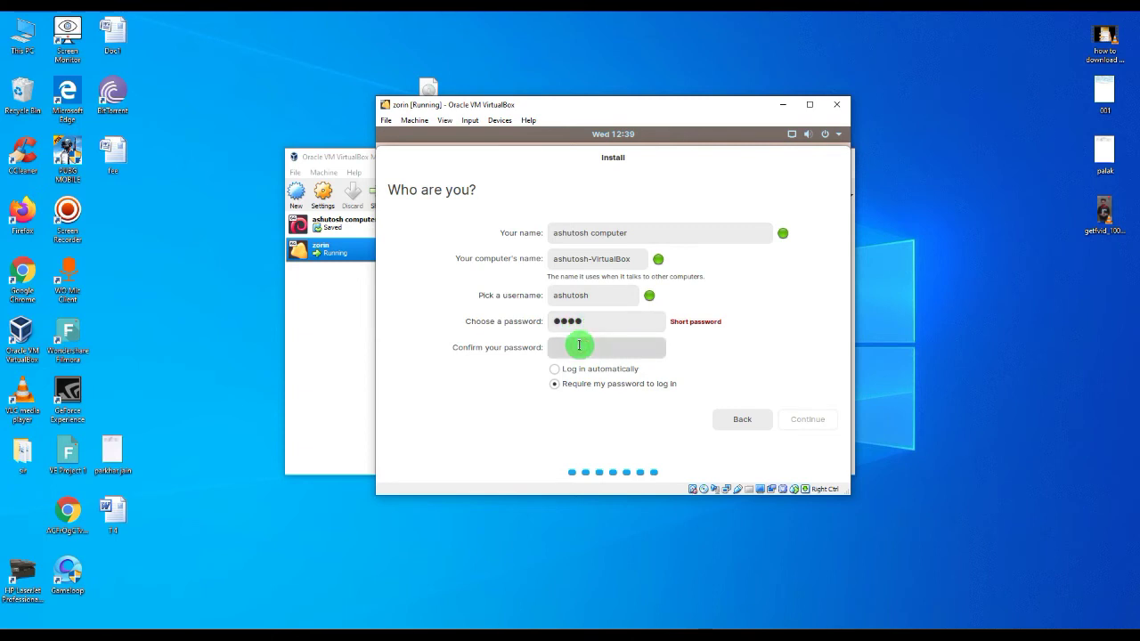
{"action": "type", "text": "1234"}
{"action": "key", "text": "BackSpace"}
{"action": "key", "text": "BackSpace"}
{"action": "key", "text": "BackSpace"}
{"action": "key", "text": "BackSpace"}
{"action": "type", "text": "1234"}
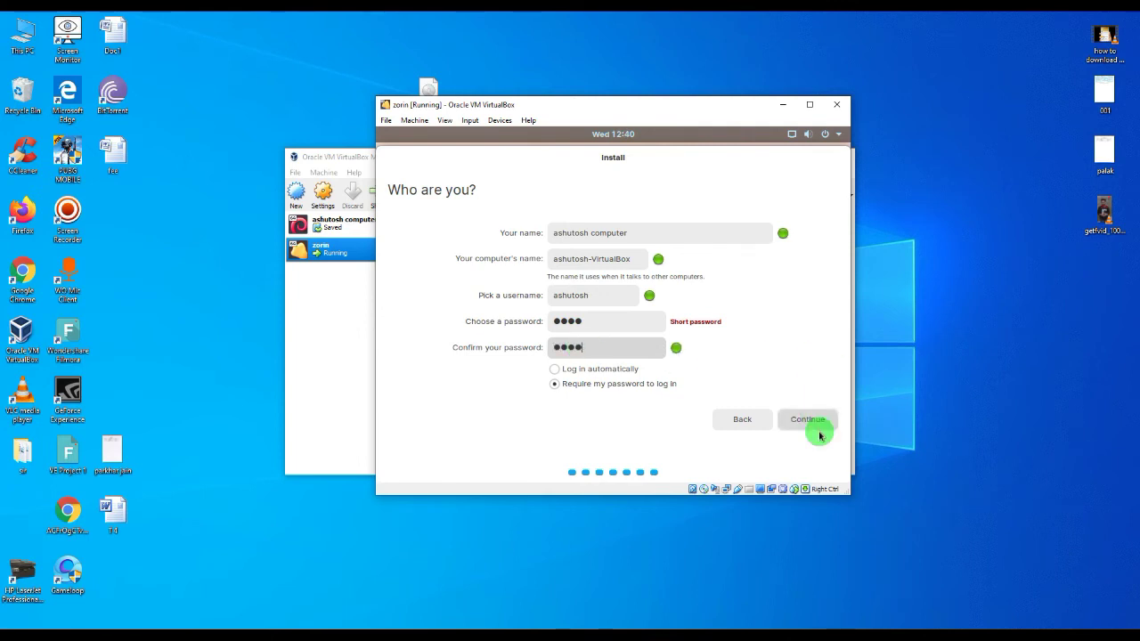
Submit the account details and let the Zorin OS installation complete
{"action": "left_click", "coordinate": [816, 422]}
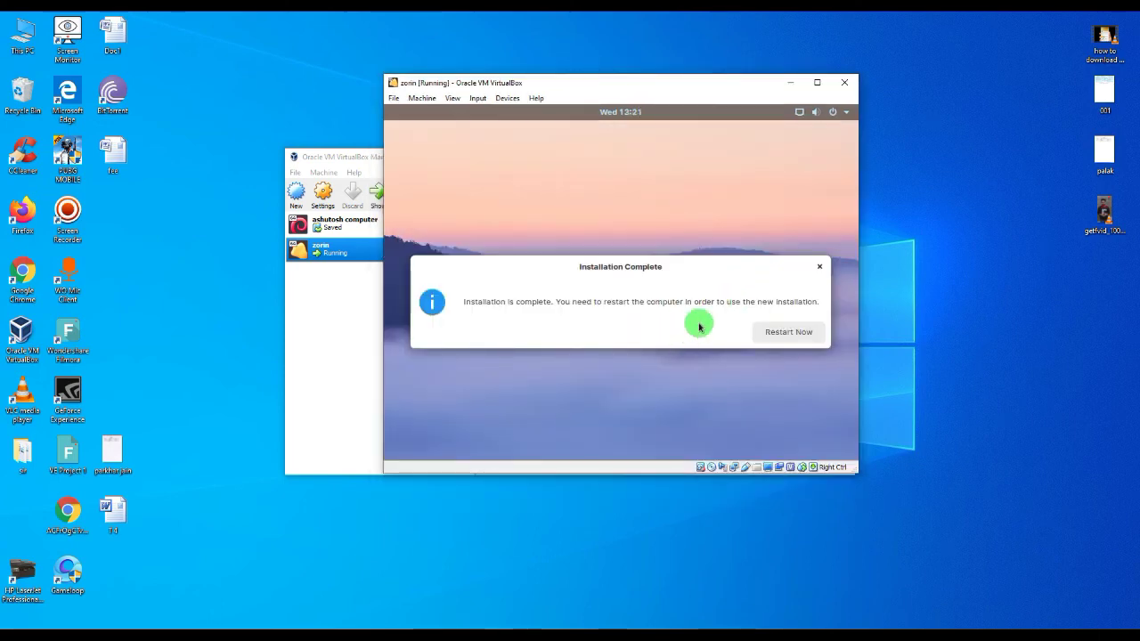
Restart into Zorin OS and sign in to the new user account with its password
{"action": "left_click", "coordinate": [788, 333]}
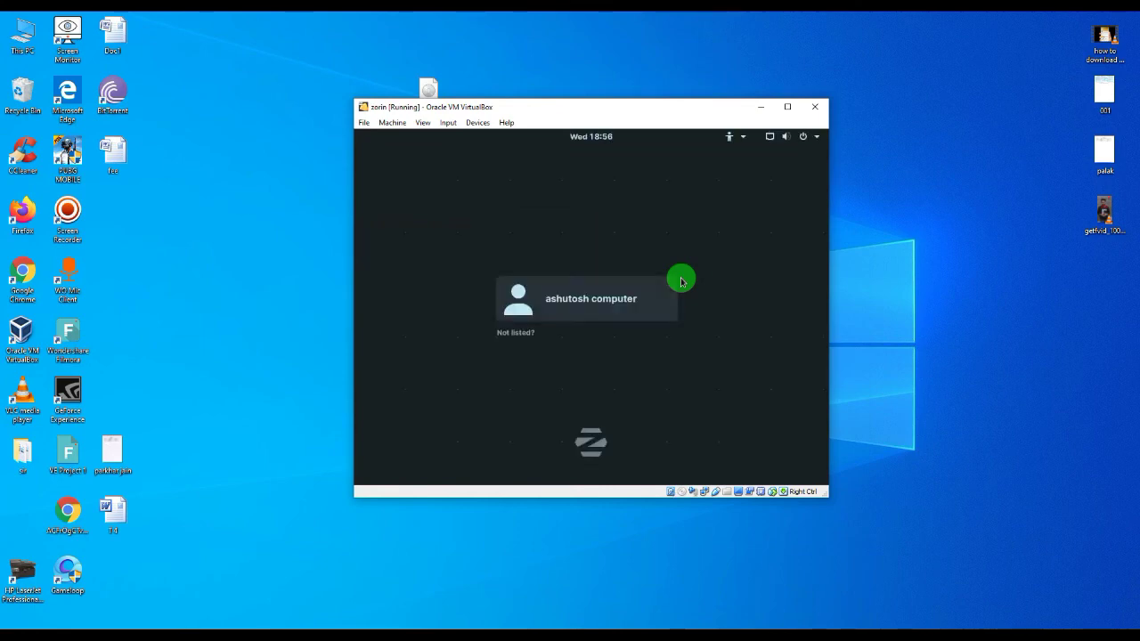
{"action": "left_click", "coordinate": [580, 302]}
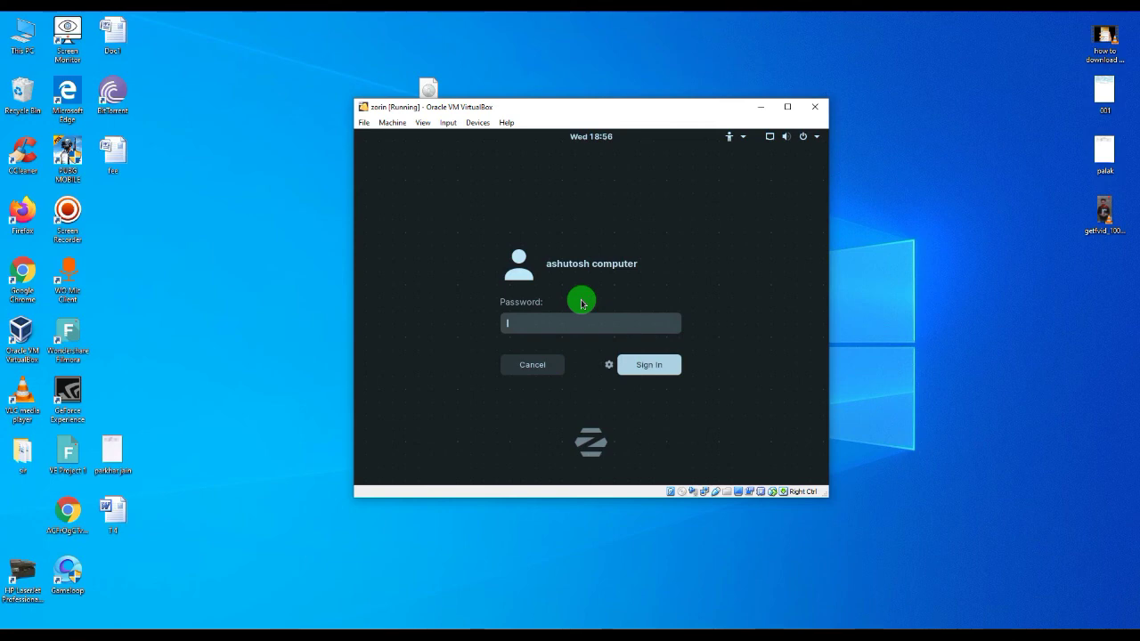
{"action": "type", "text": "aaaa"}
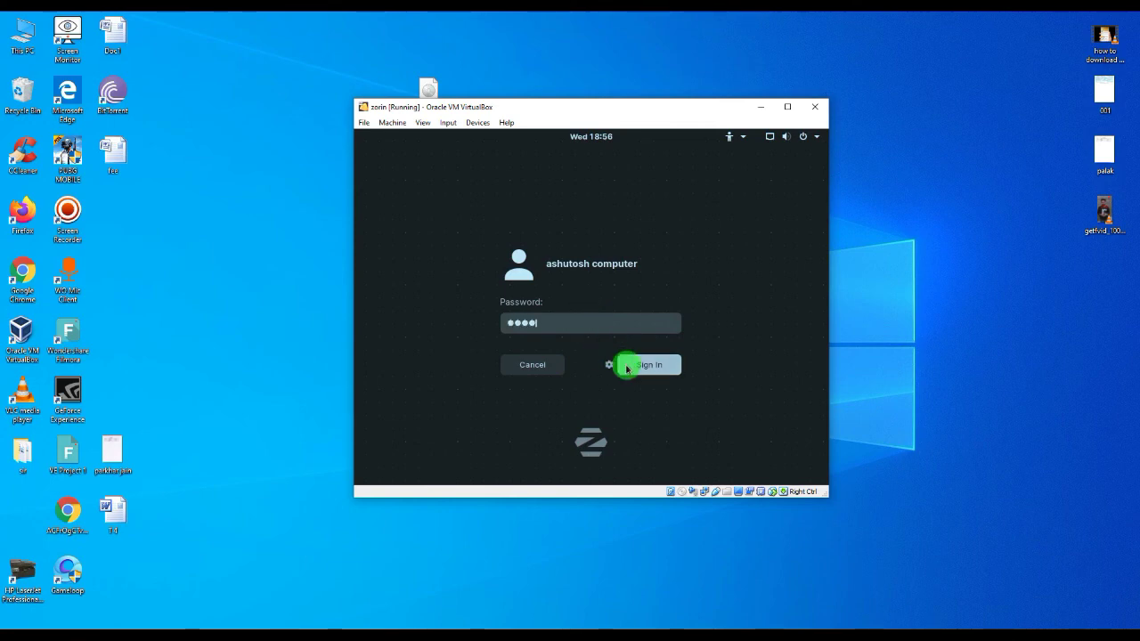
{"action": "left_click", "coordinate": [649, 367]}
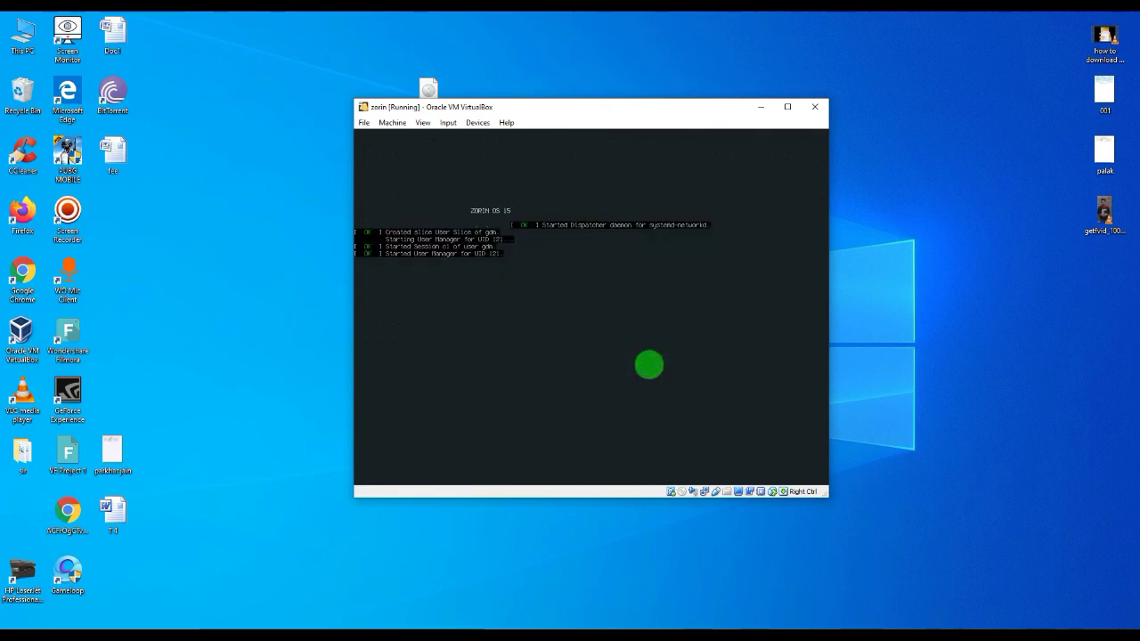